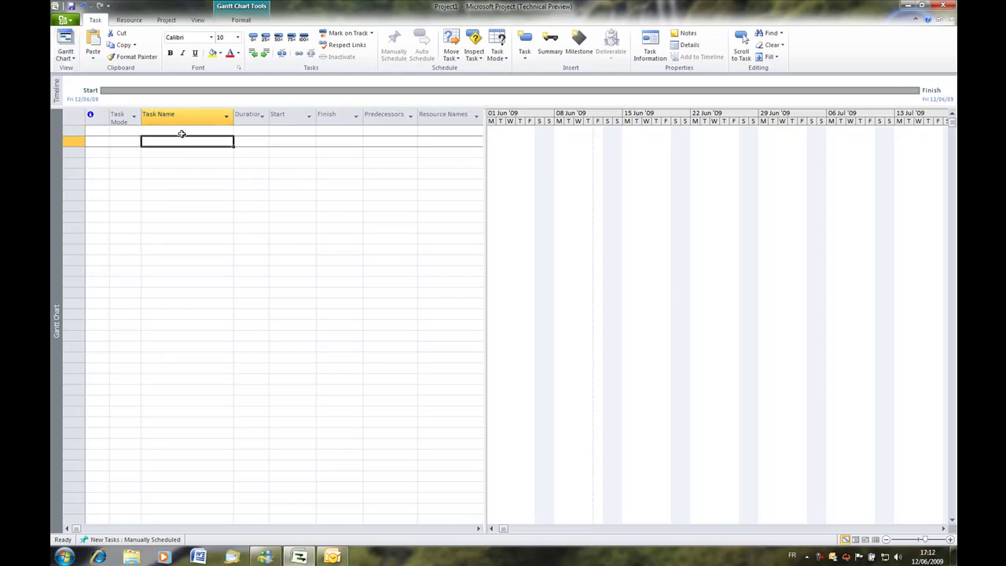
Enter the tasks Etude and Tests in the Task Name column.
text(Etude)
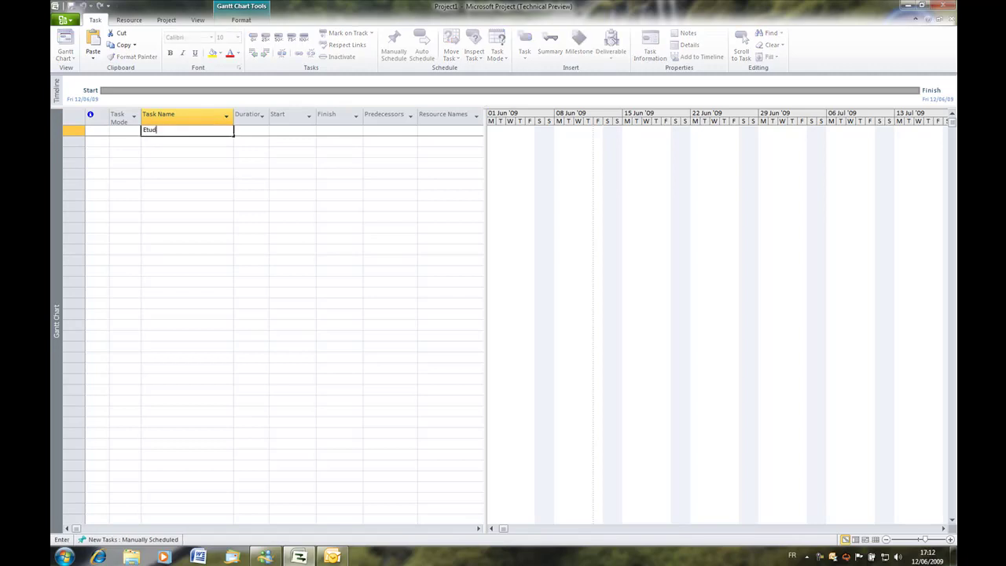
key(Return)
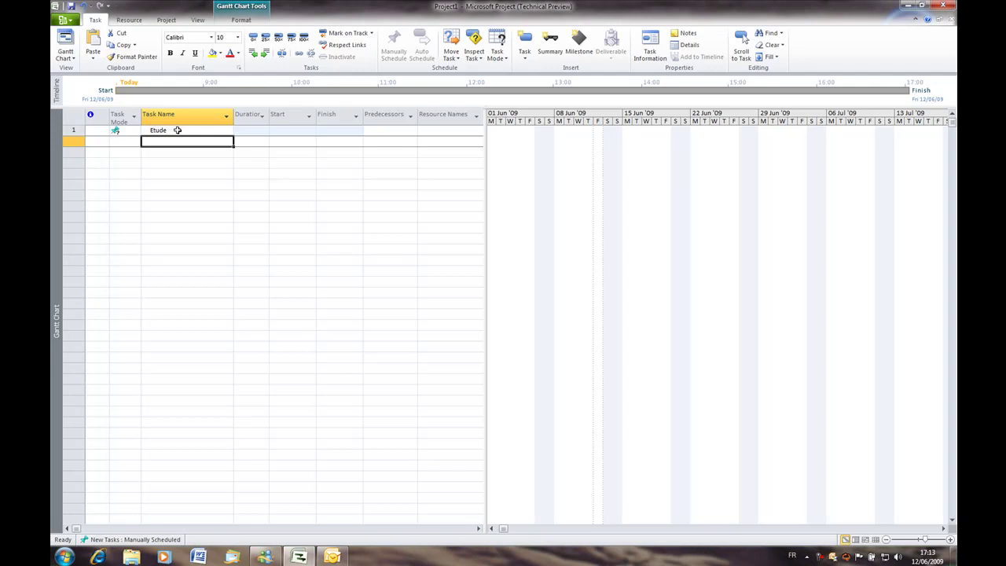
text(Tests)
key(Return)
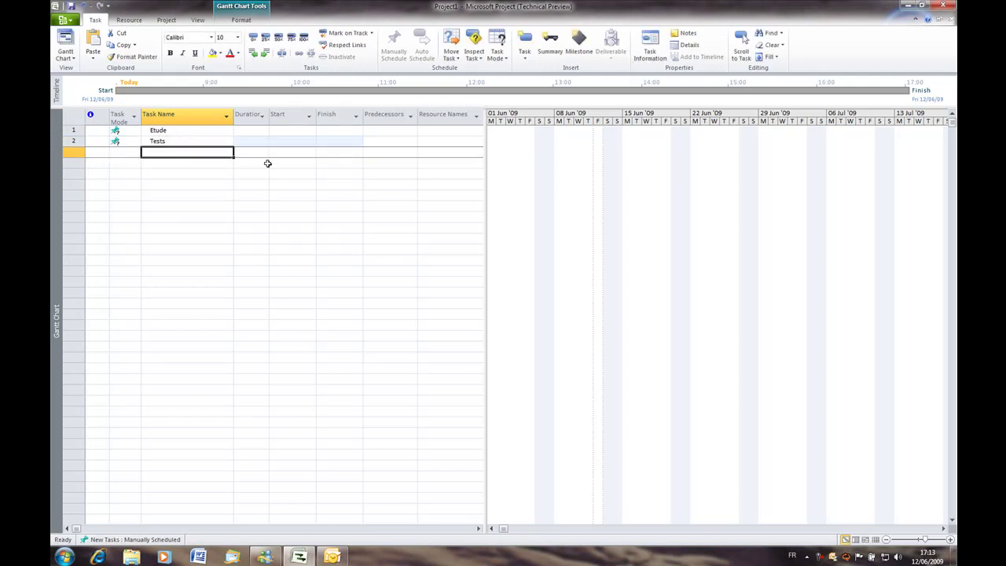
Keep Etude's Task Mode set to Manually Scheduled.
click(263, 130)
click(285, 130)
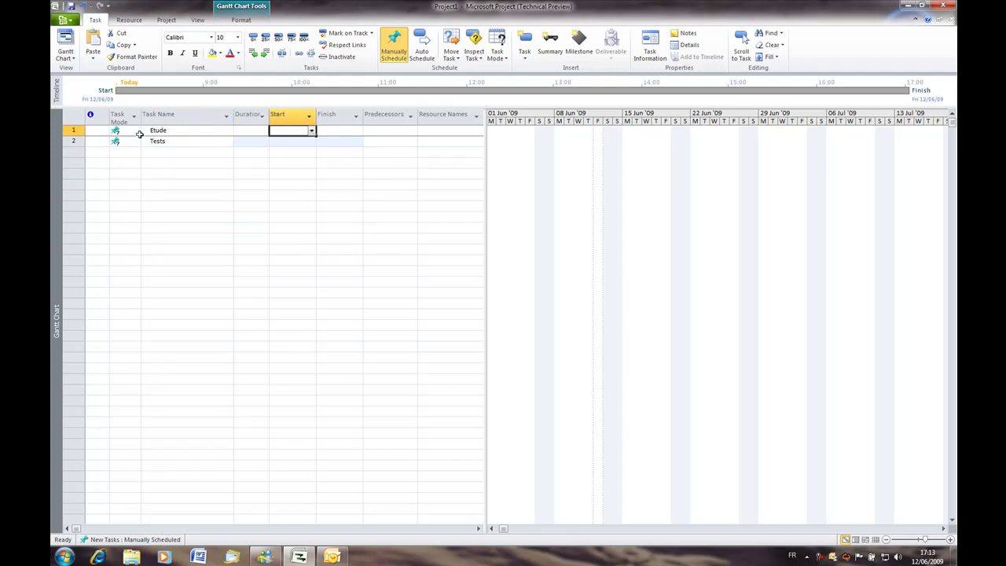
click(134, 132)
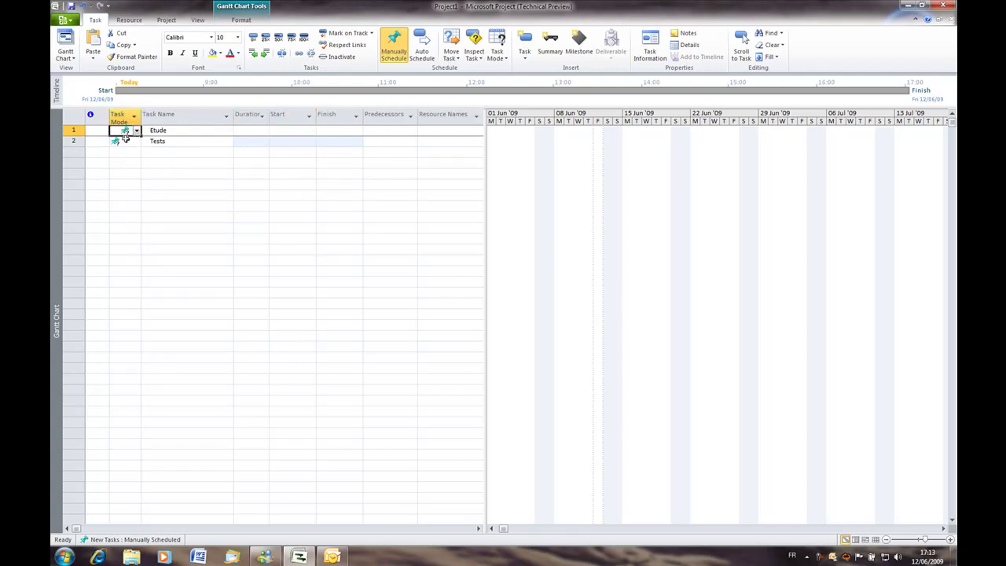
mouse_move(125, 138)
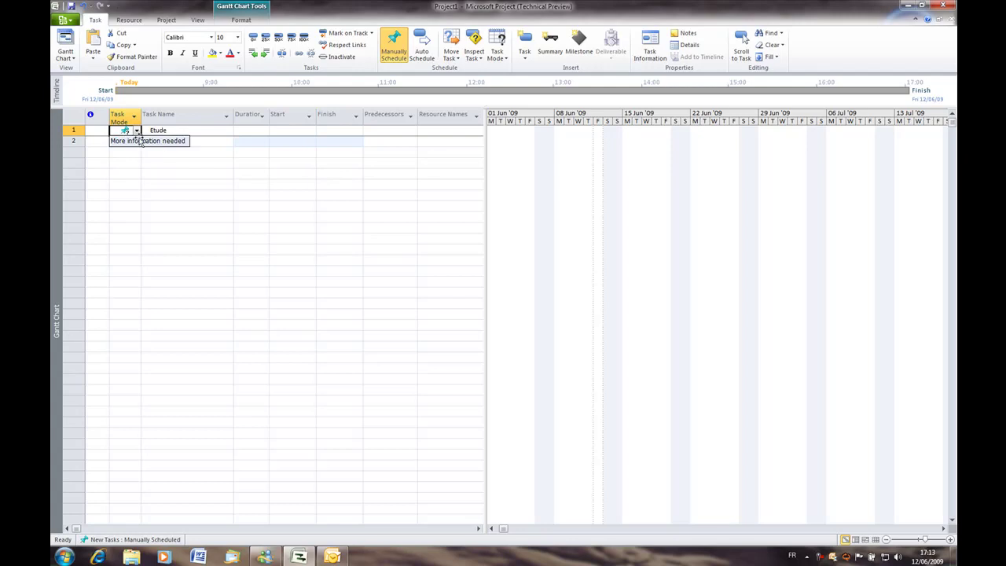
click(136, 130)
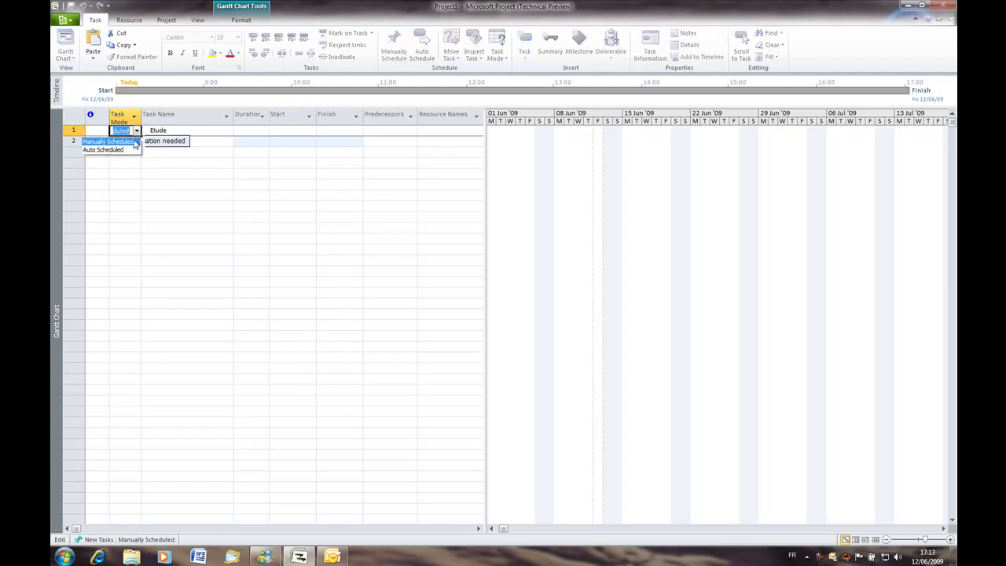
click(130, 142)
Add a third task named Jalon.
click(157, 151)
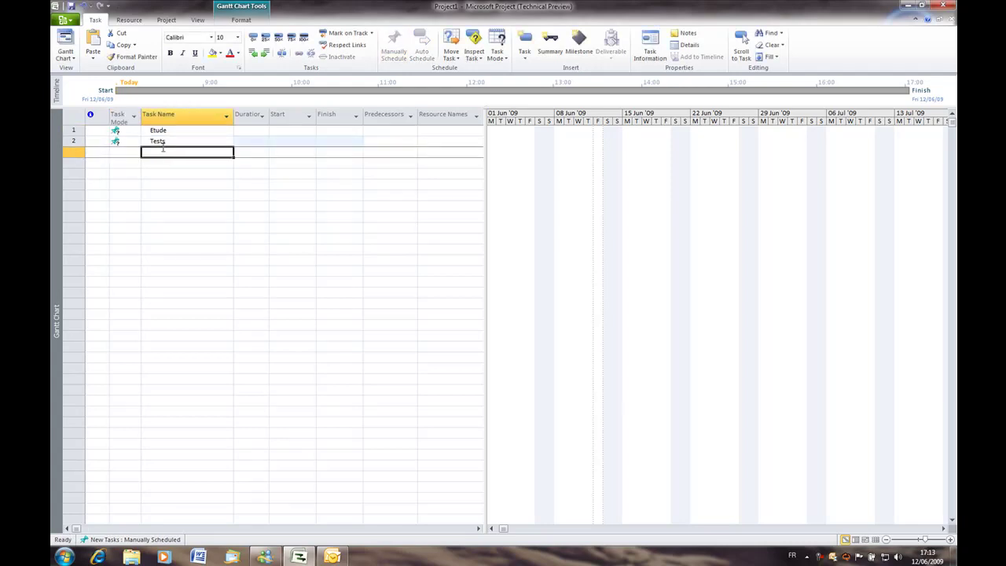
text(Jalo)
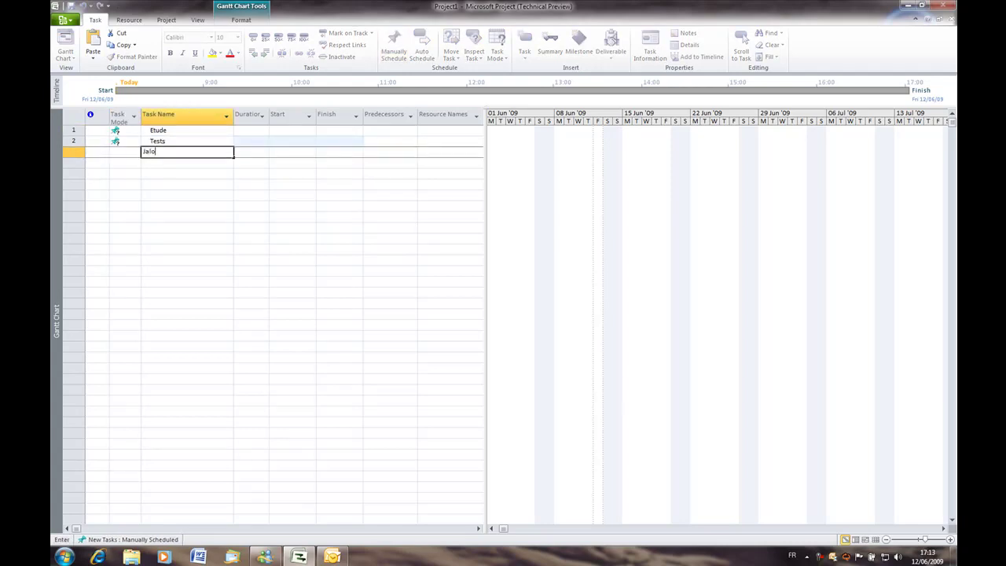
text(n)
key(Return)
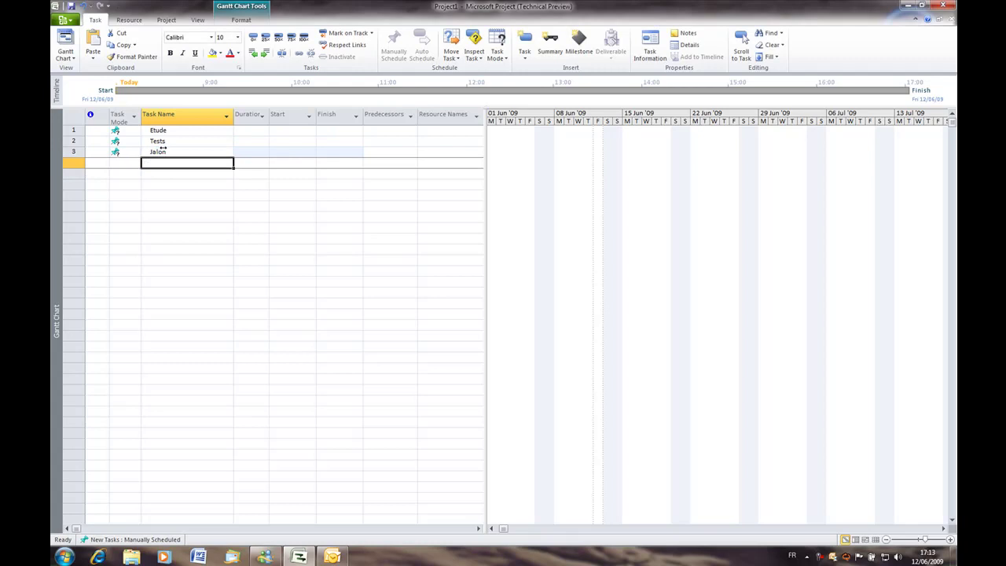
Give Etude a 5-day duration and start Tests on Tue 16/06/09.
click(264, 129)
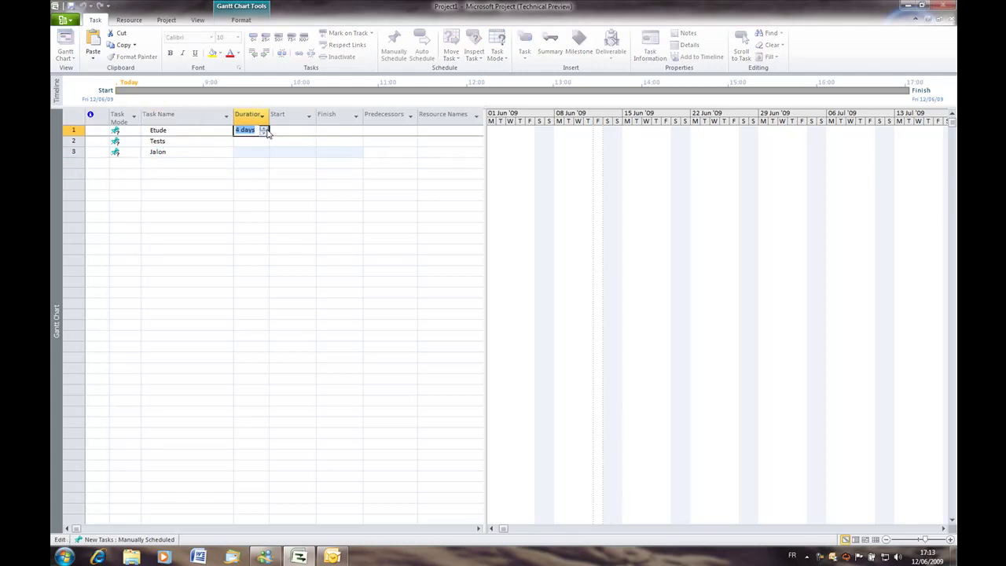
key(Tab)
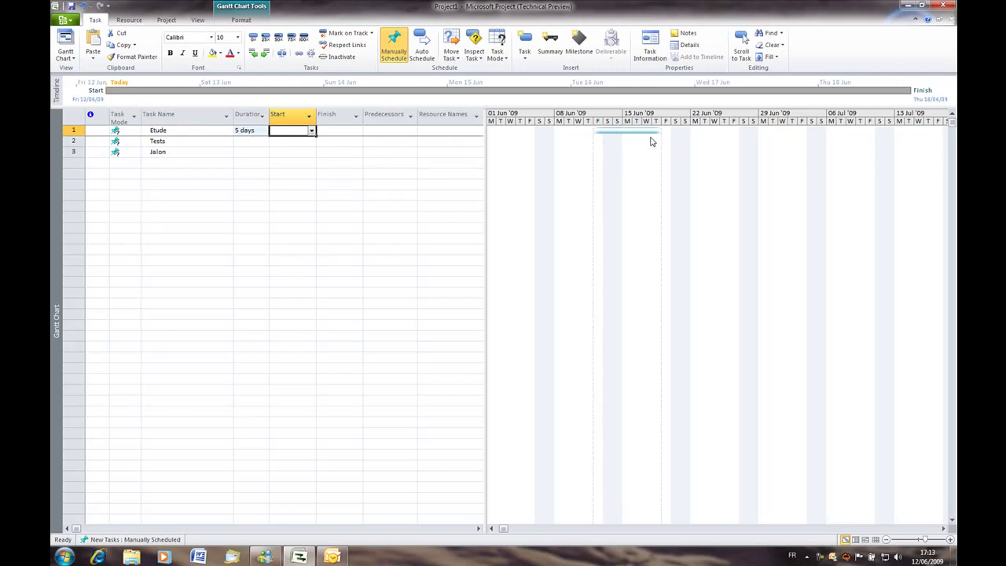
click(293, 142)
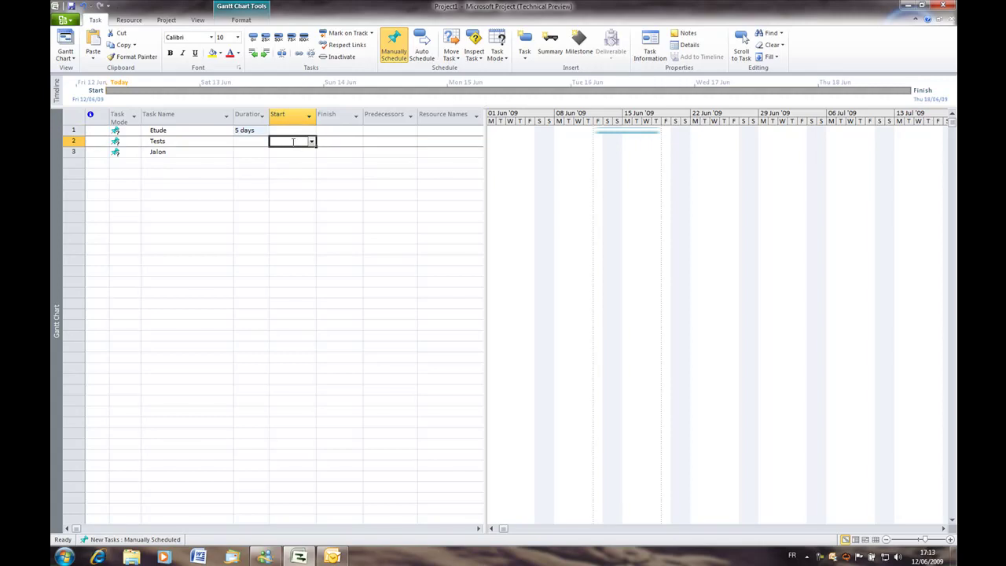
click(312, 142)
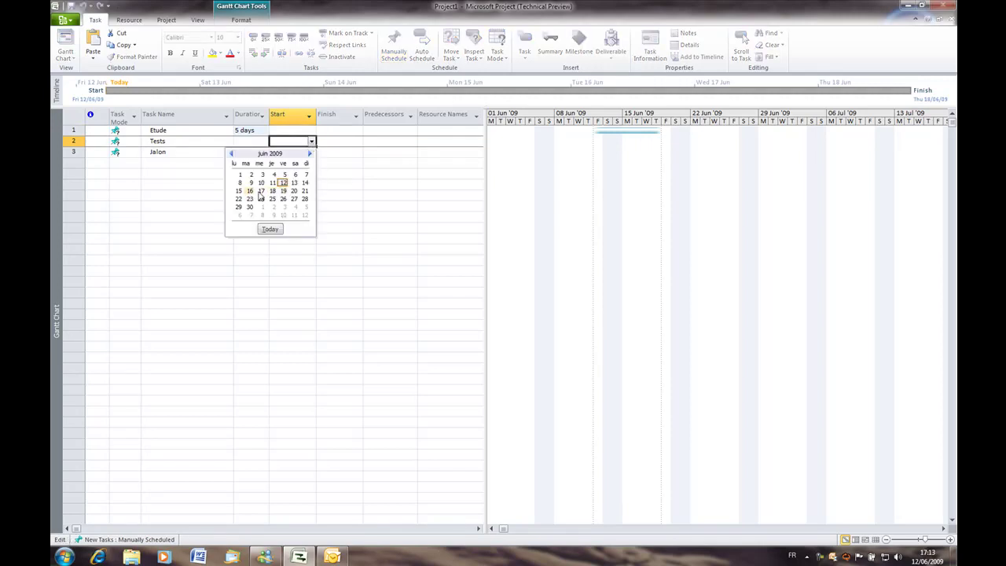
click(250, 191)
Add task Livraison finishing on Tue 30/06/09.
click(288, 162)
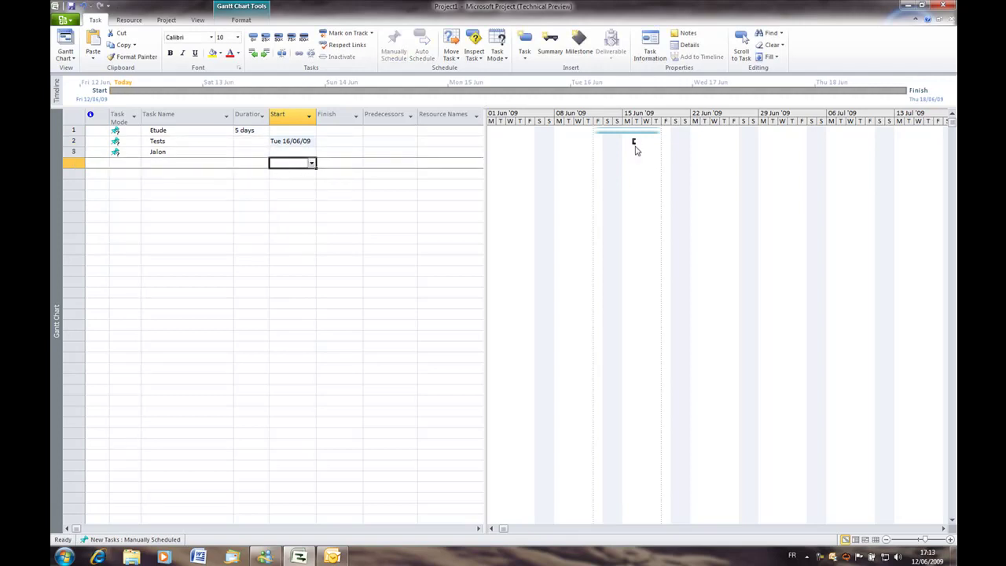
click(202, 163)
text(Livraison)
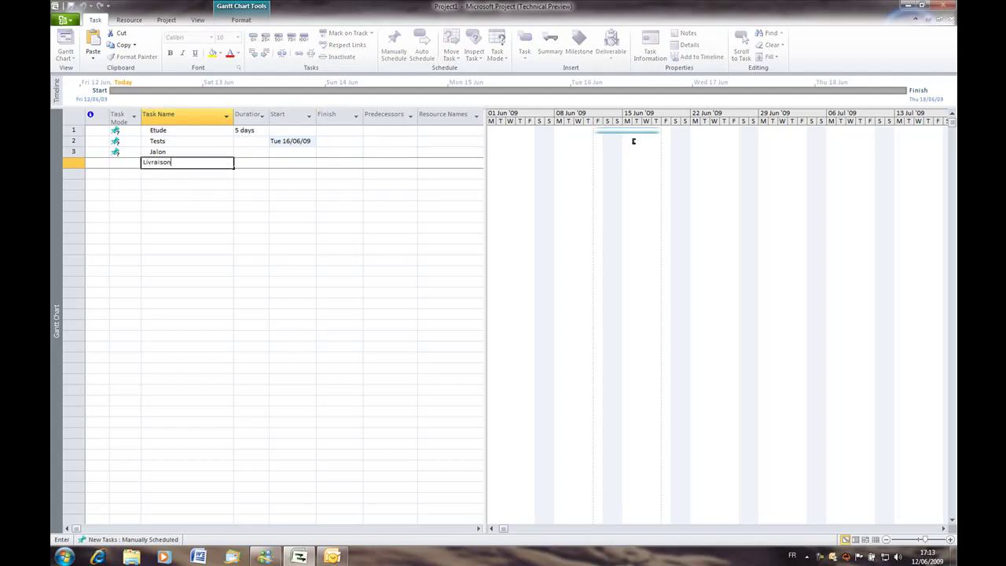
key(Return)
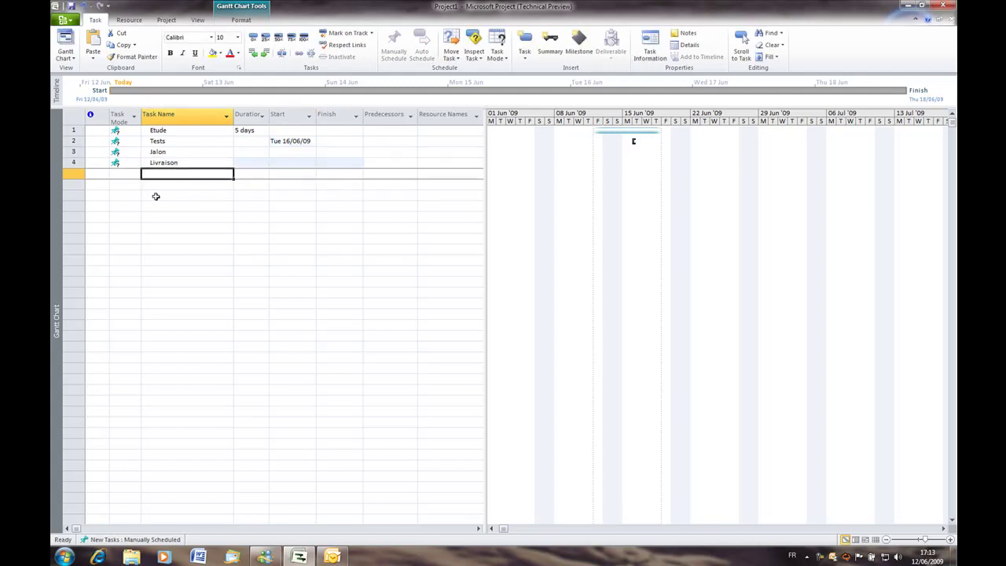
click(259, 164)
click(329, 164)
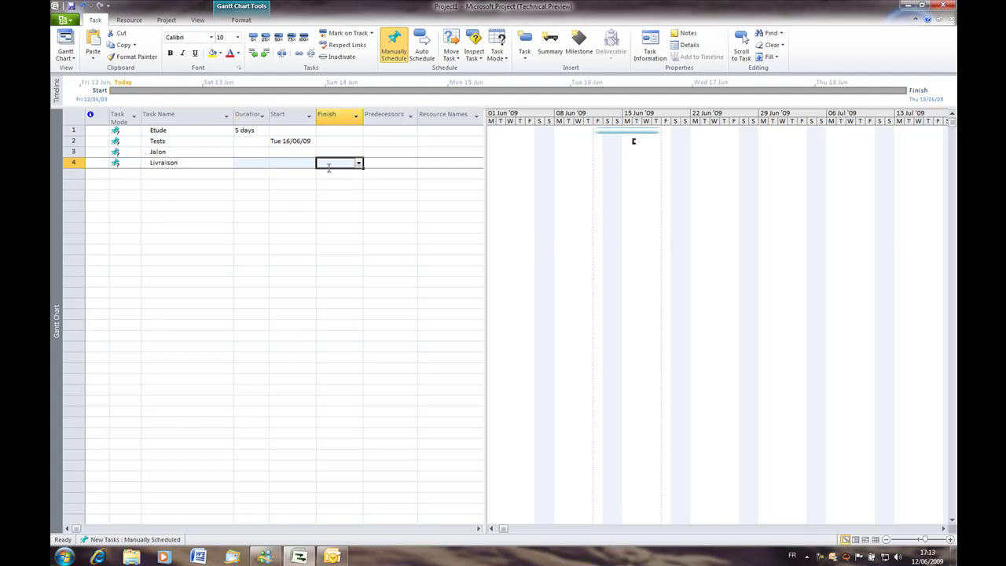
click(359, 163)
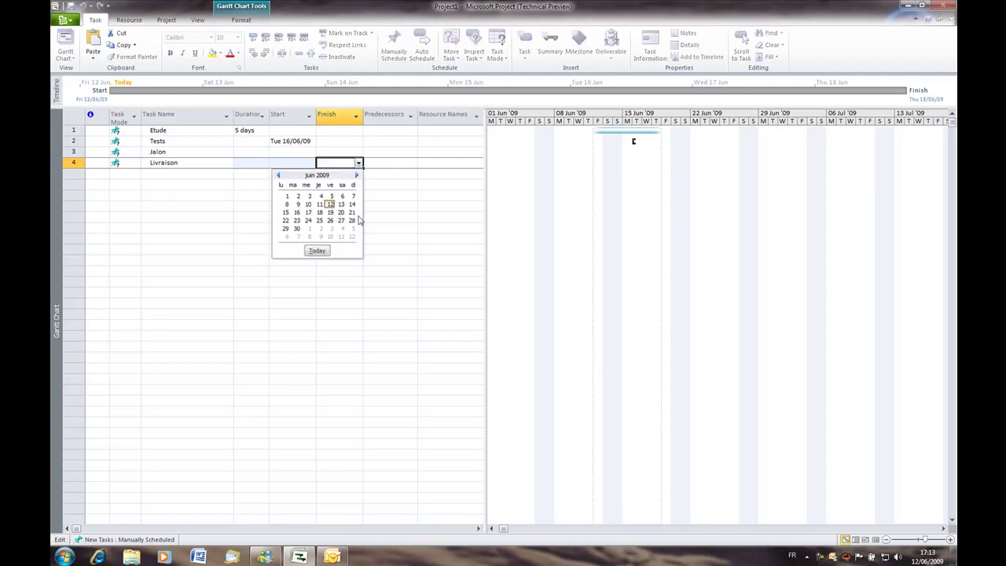
click(298, 232)
click(366, 218)
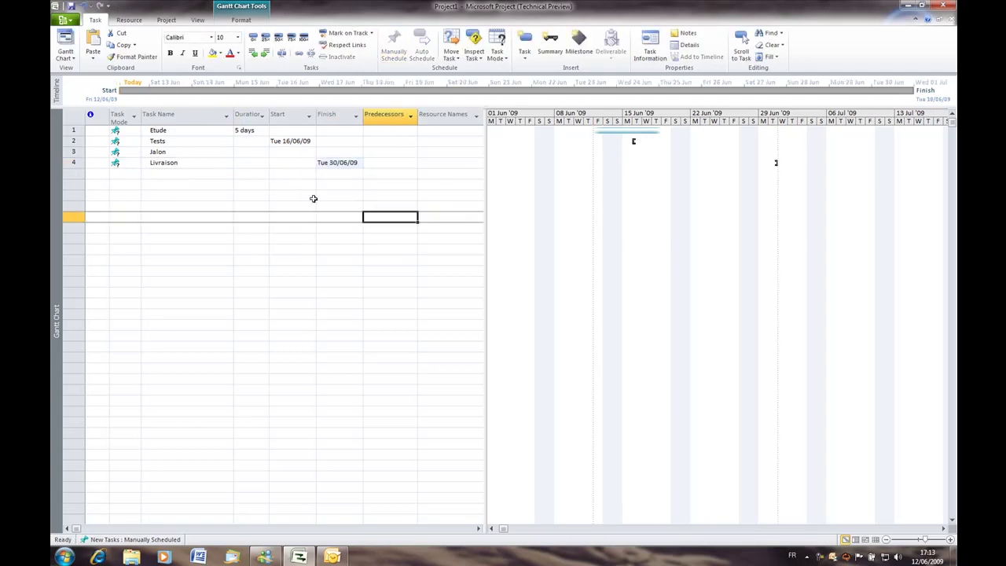
Set Jalon's duration to 0 days to make it a milestone.
click(250, 154)
text(0 days)
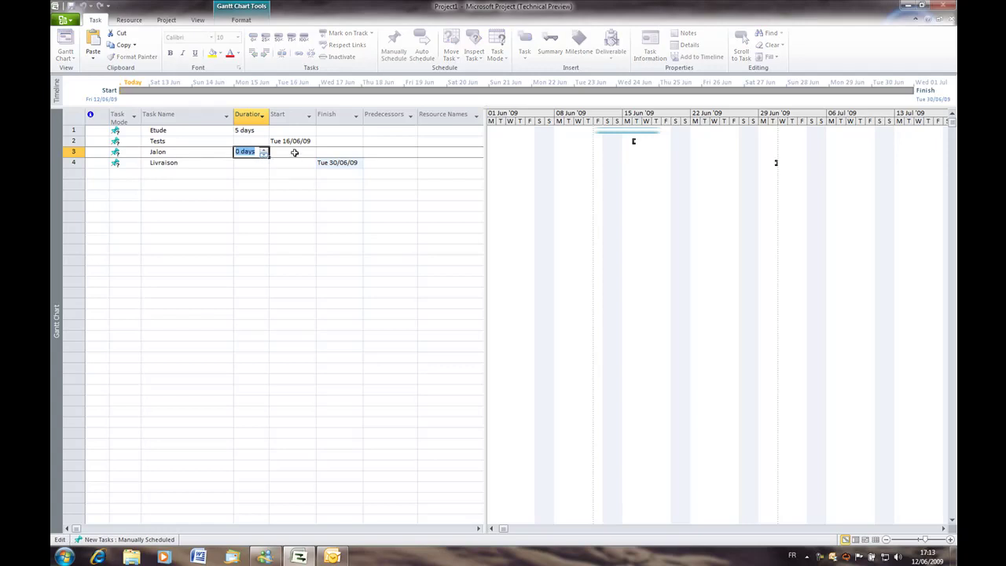
click(297, 155)
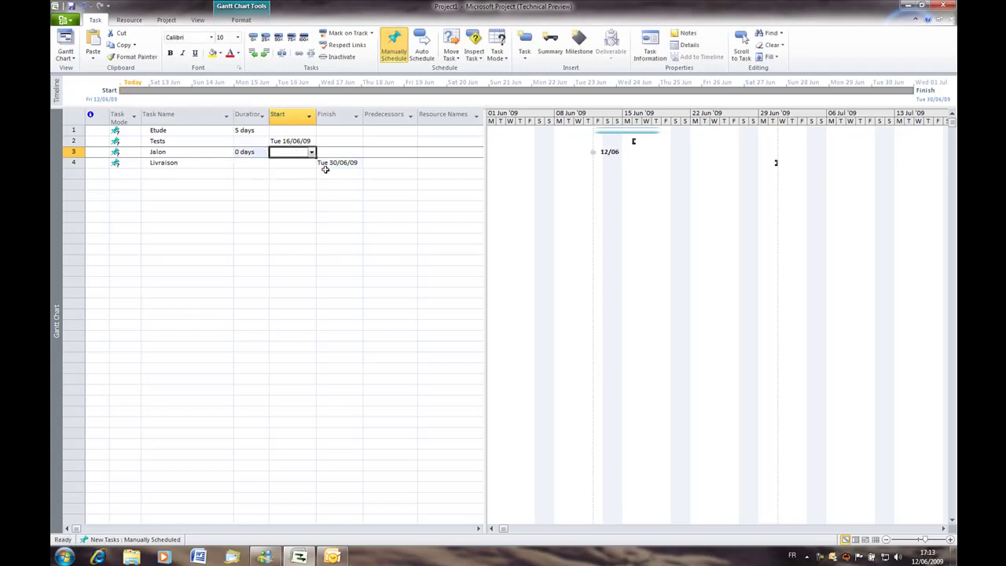
Link Etude to Tests, then set Tests to 4 days and Etude to 8 days.
drag(634, 132, 634, 142)
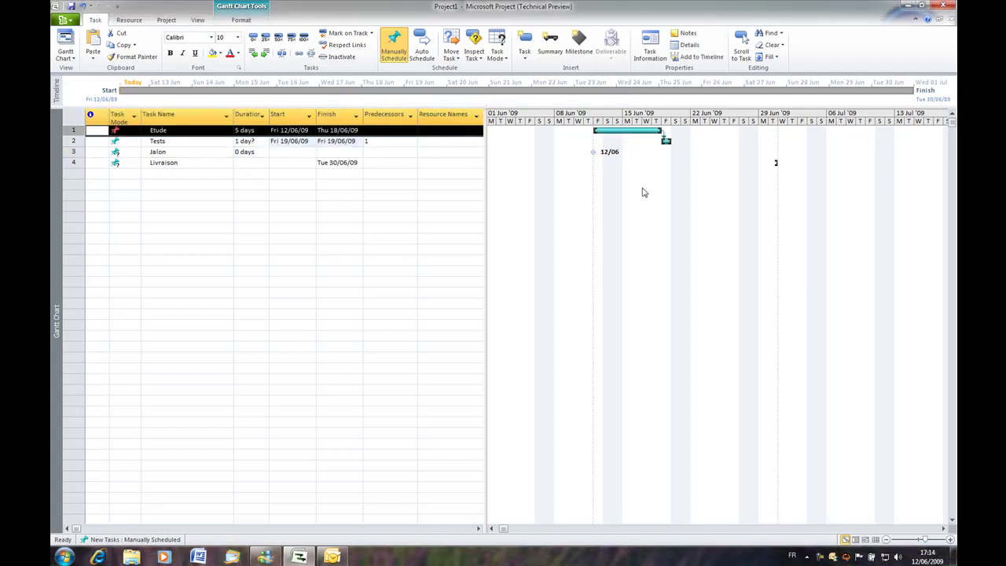
click(262, 141)
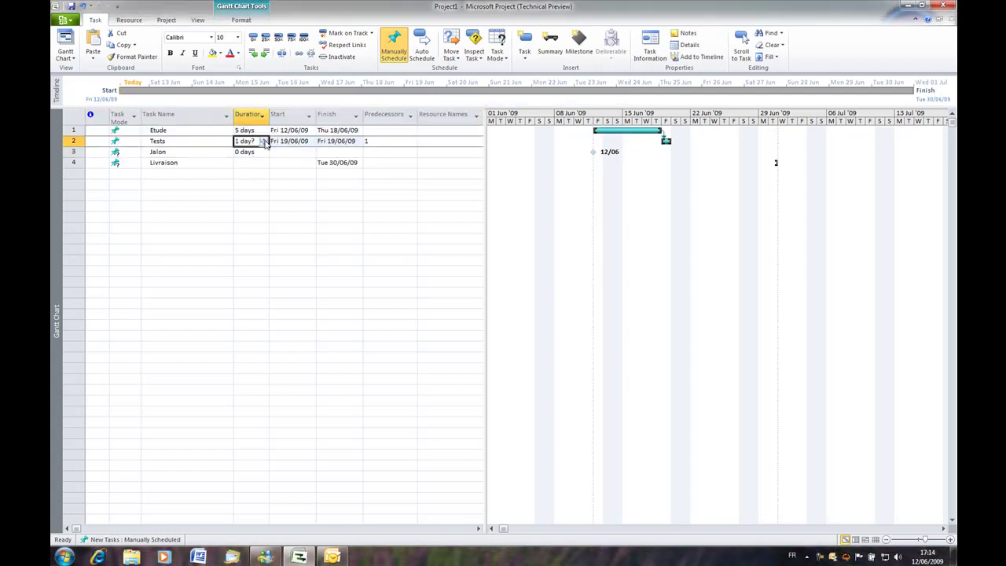
click(264, 139)
click(265, 139)
click(265, 139)
click(281, 142)
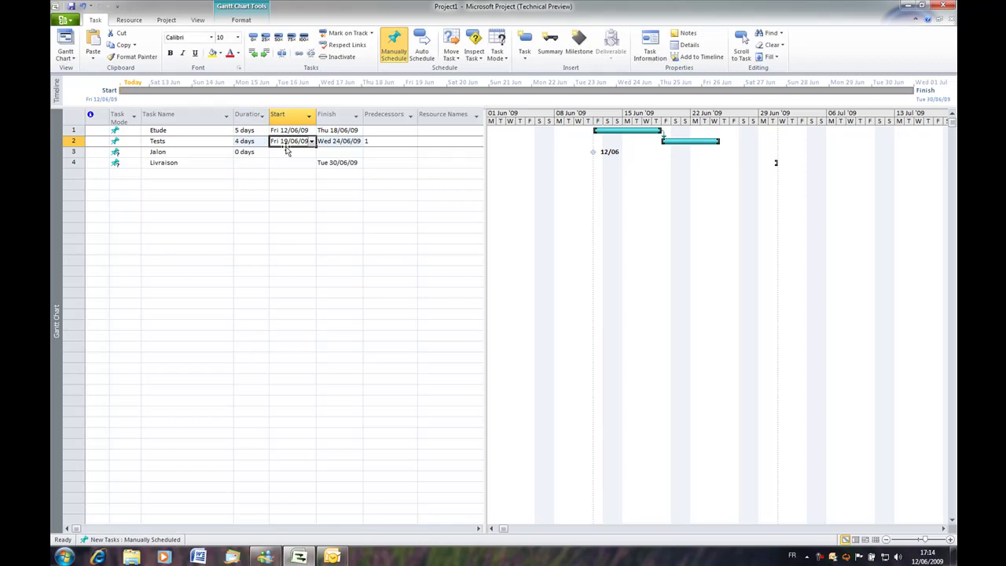
click(253, 130)
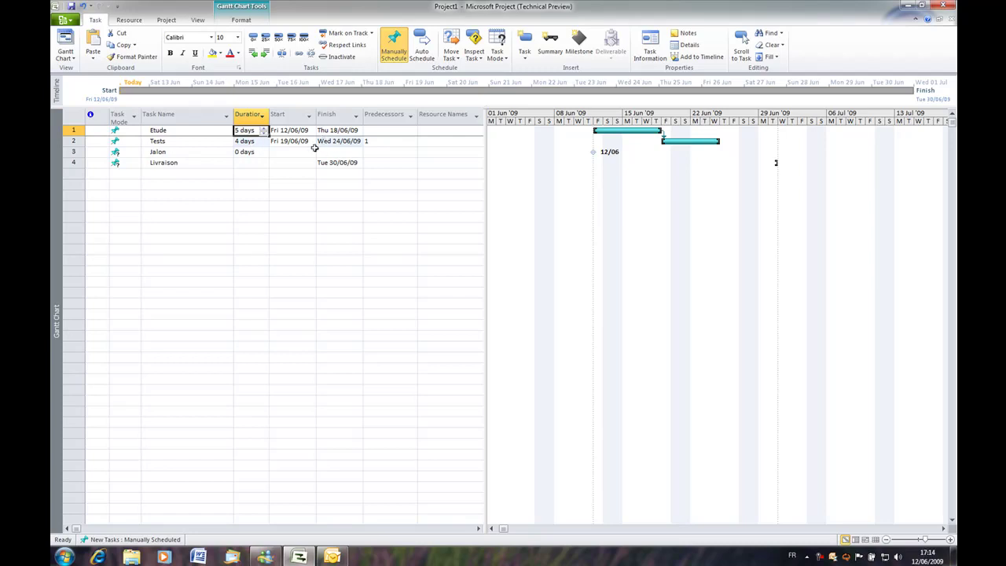
click(264, 128)
click(264, 128)
click(264, 128)
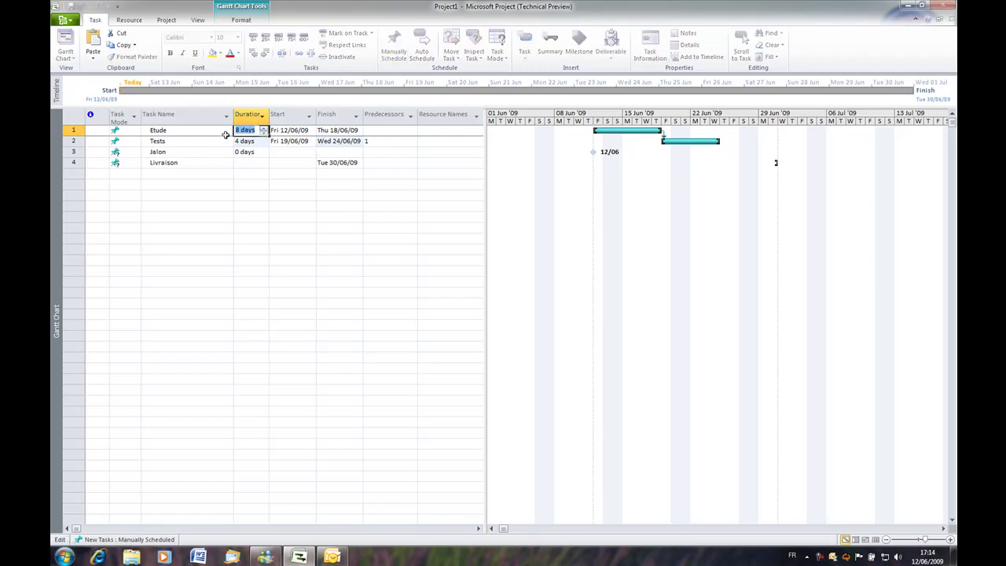
click(219, 132)
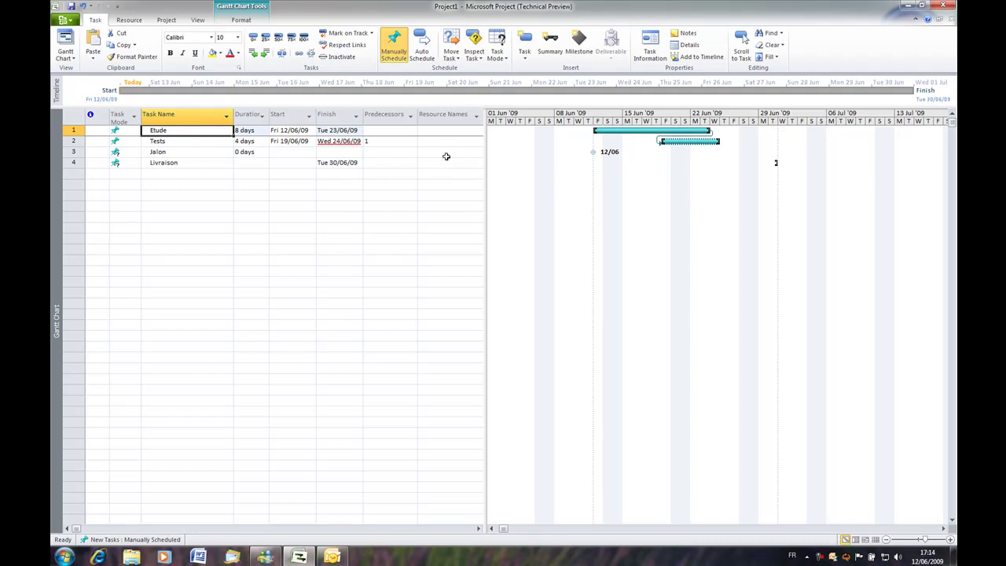
Auto-schedule Tests and chain Tests to Jalon and Jalon to Livraison.
click(127, 143)
click(136, 142)
click(106, 154)
click(197, 173)
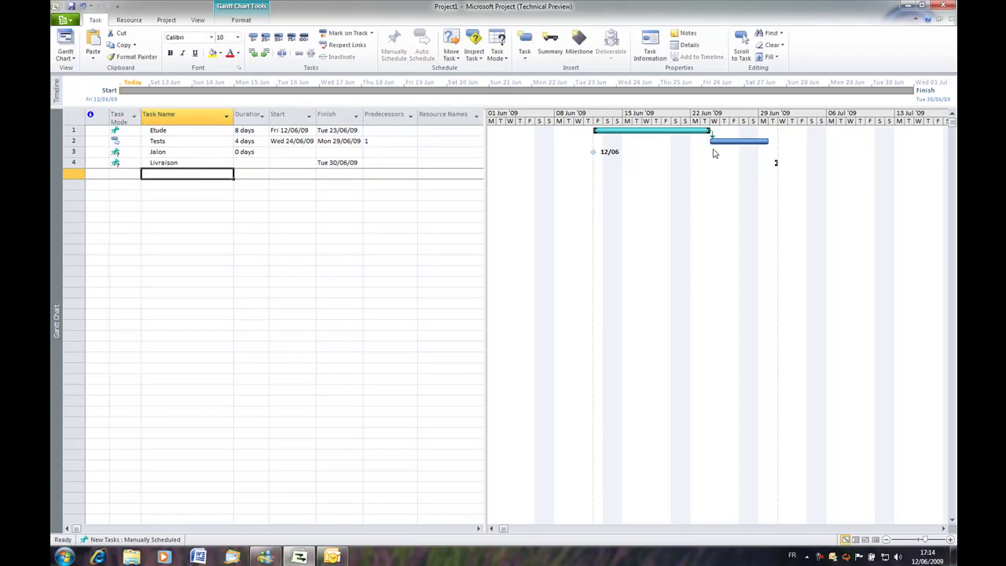
drag(713, 141, 594, 152)
drag(769, 152, 774, 163)
Add tasks T1, T2 and T3 below the existing tasks.
click(180, 175)
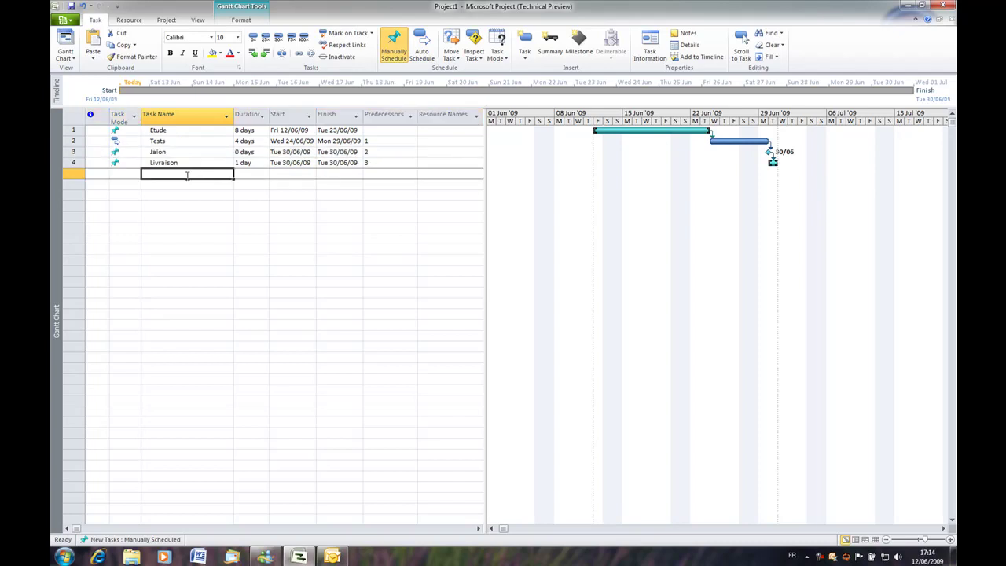
text(T1)
key(Return)
text(T2)
key(Return)
text(T3)
key(Return)
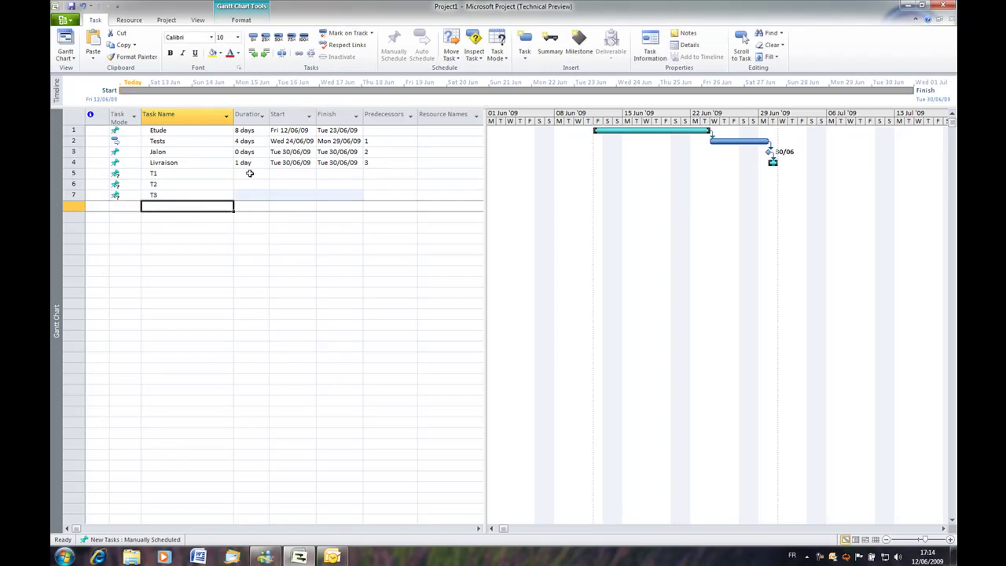
Set durations of 6 days for T1, 6 days for T2 and 5 days for T3.
click(249, 173)
click(264, 174)
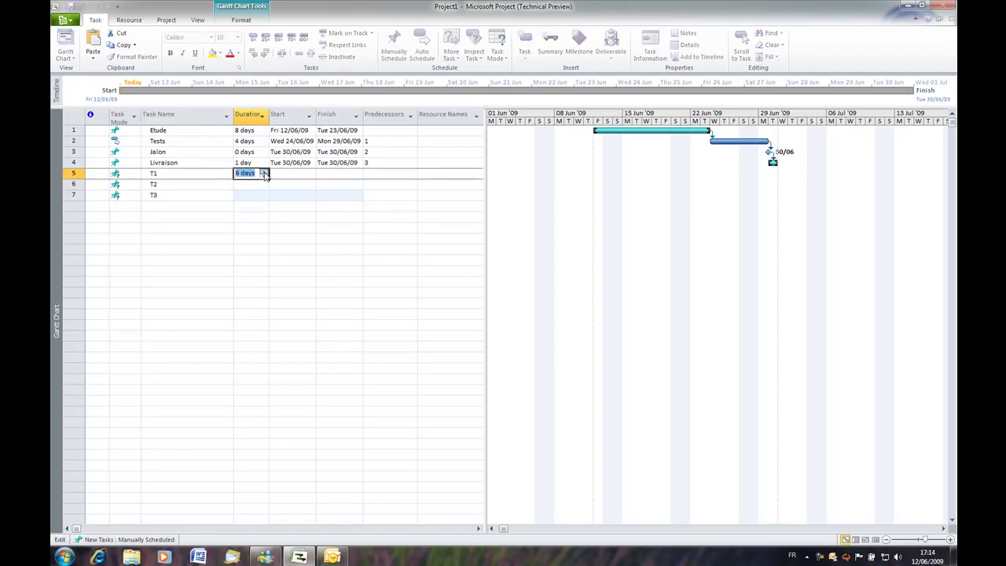
click(263, 184)
click(262, 185)
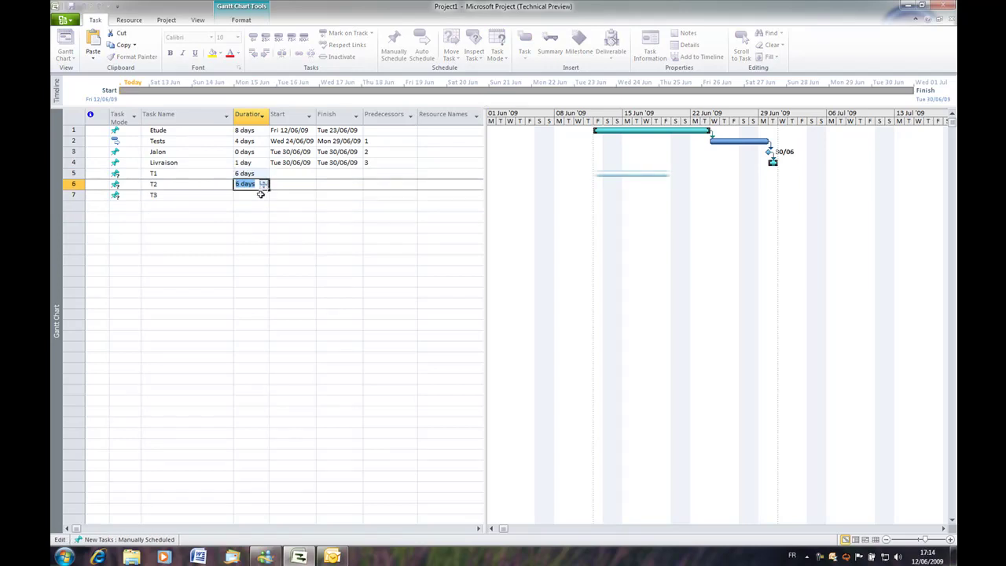
click(261, 194)
click(265, 195)
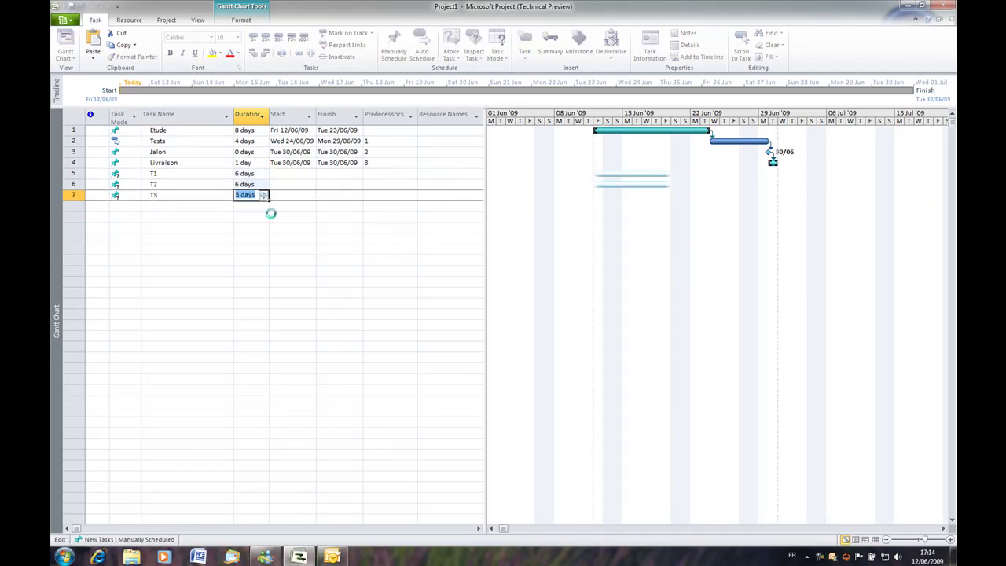
click(272, 217)
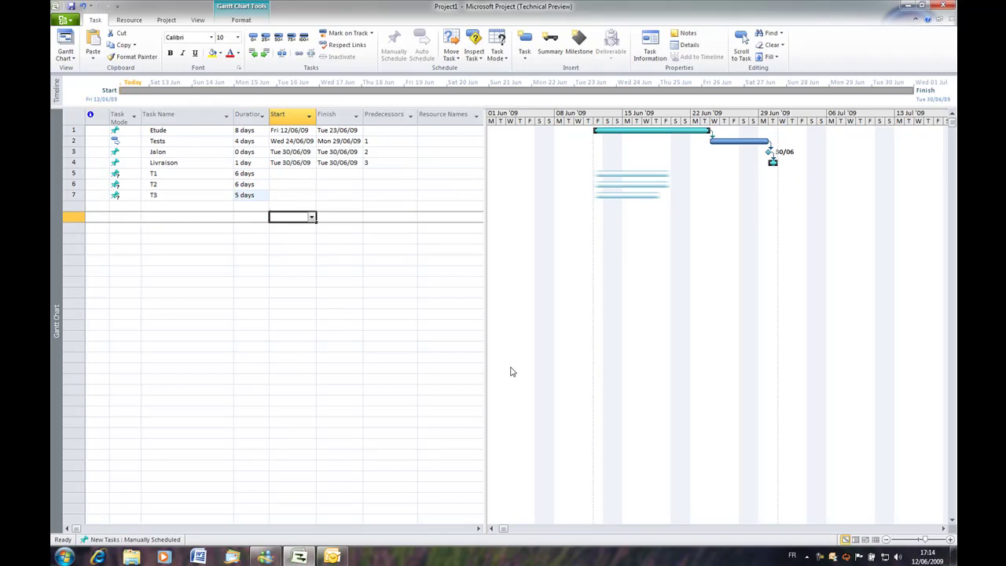
Enter three resource names in the Resource Sheet.
click(877, 541)
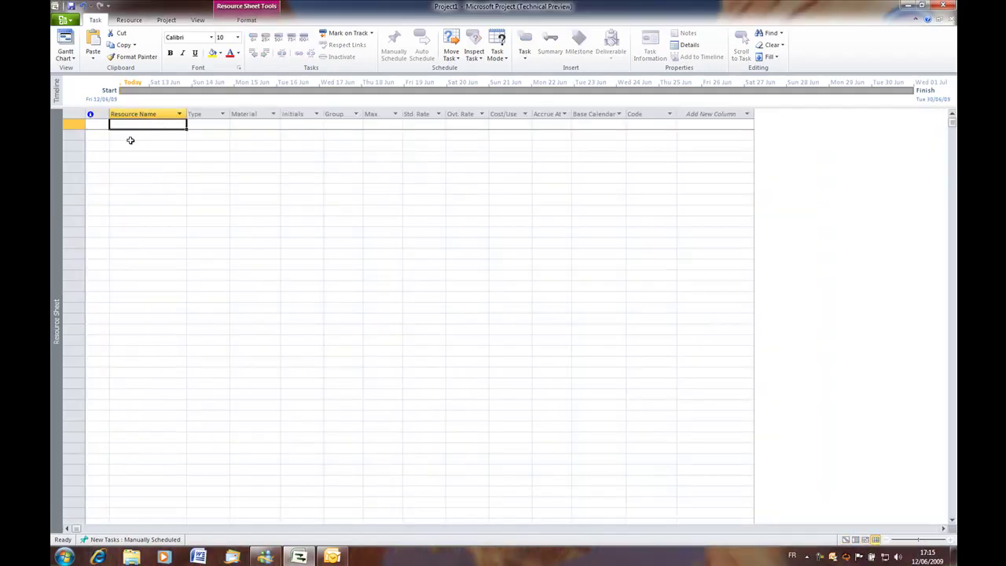
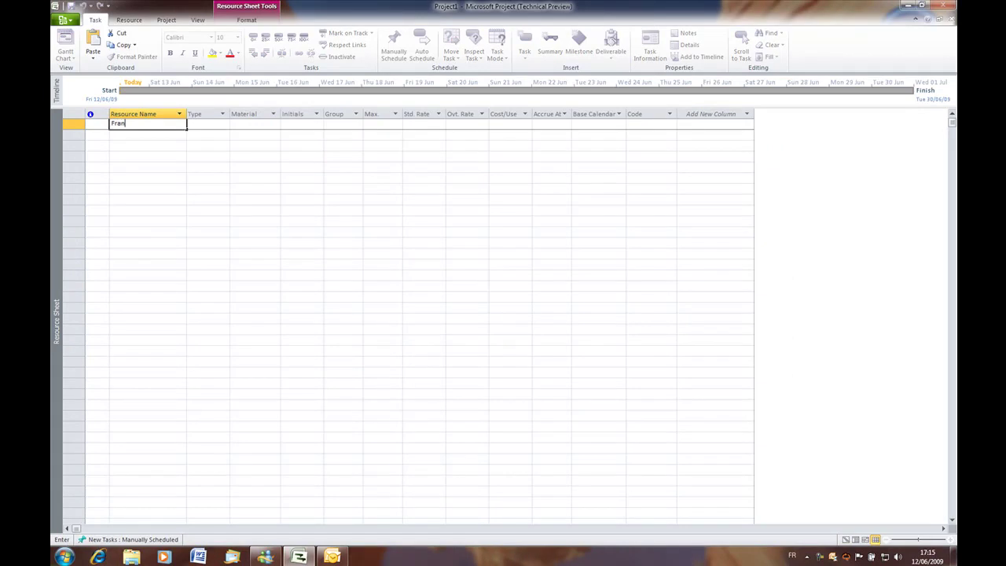
key(Return)
key(Return)
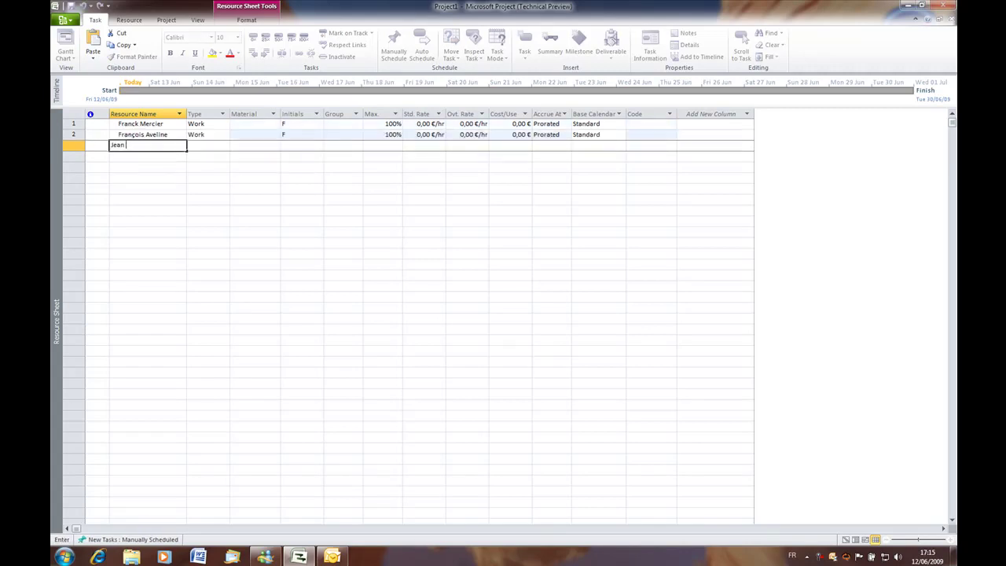
key(Return)
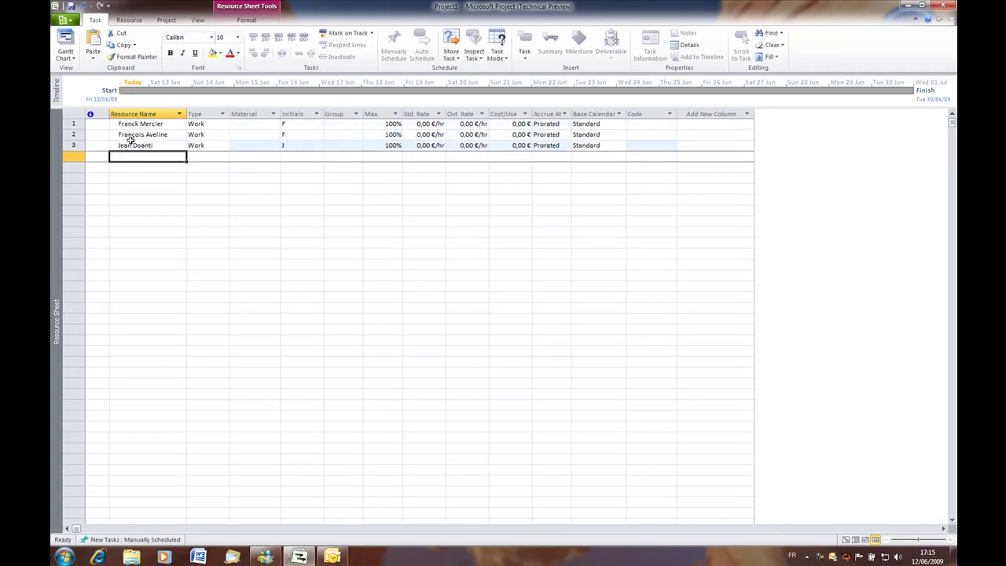
Correct the misspelling in the third resource's name.
click(140, 145)
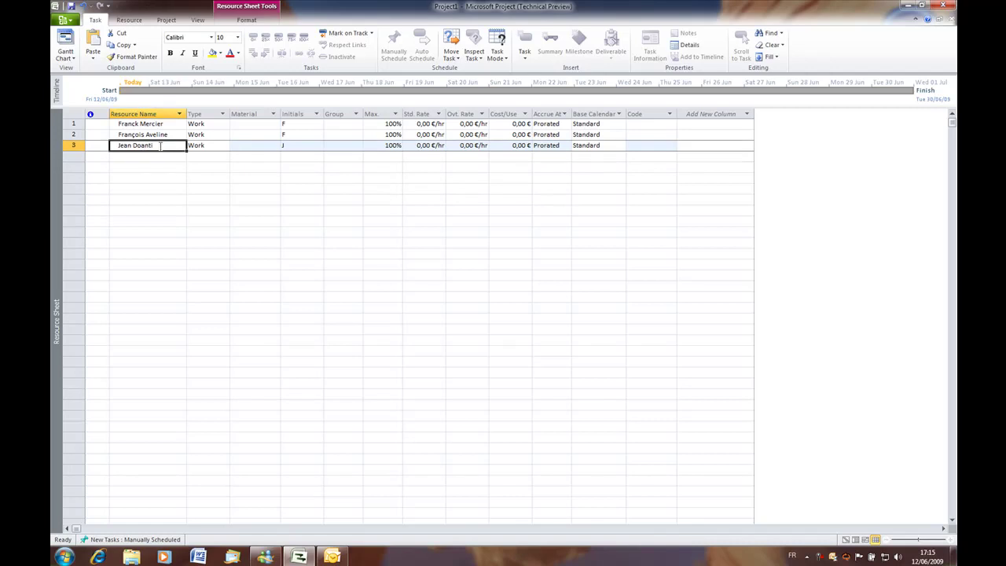
double_click(140, 144)
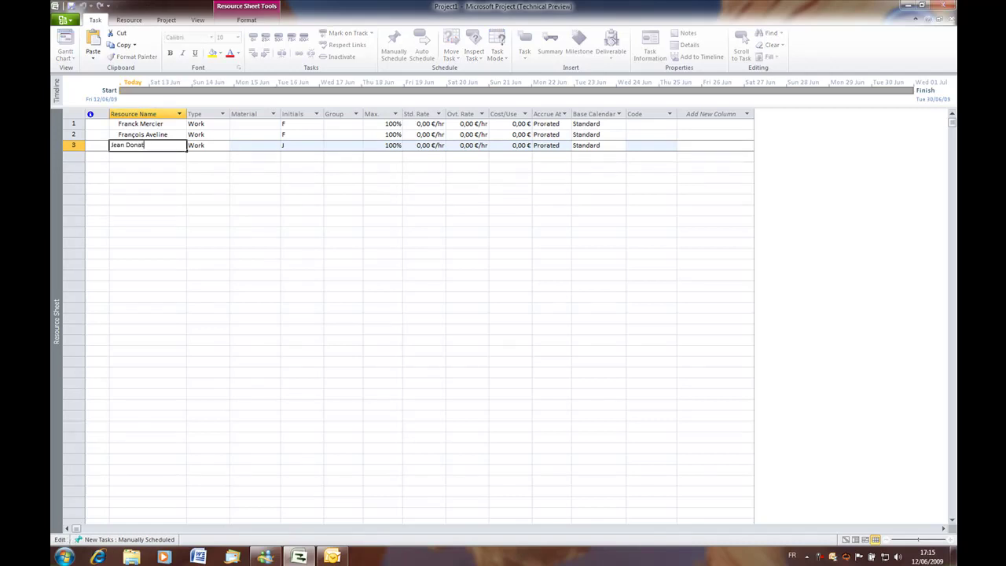
text(i)
key(Return)
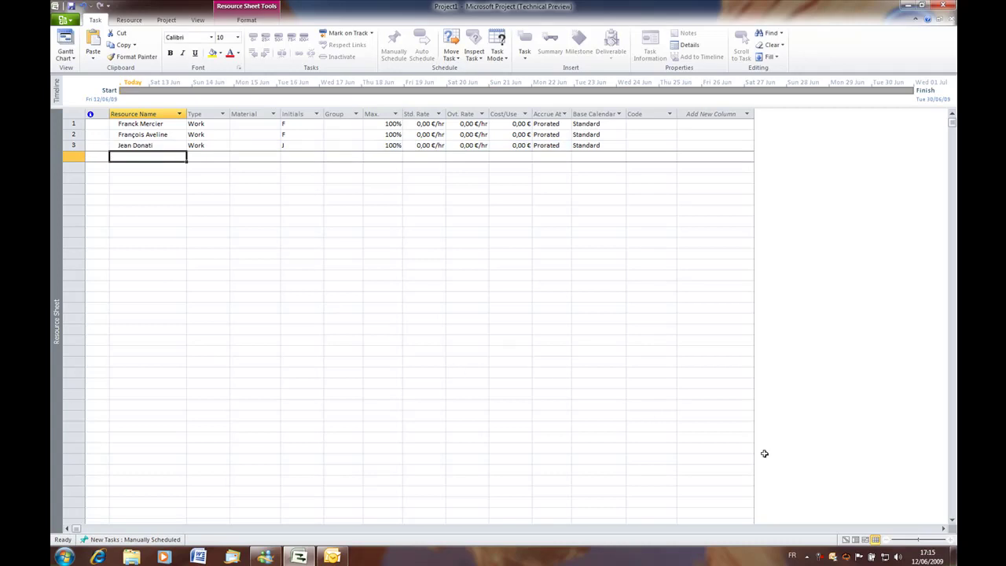
In Team Planner, assign Etude, Tests and Livraison to resources, dismissing the link warning.
click(865, 540)
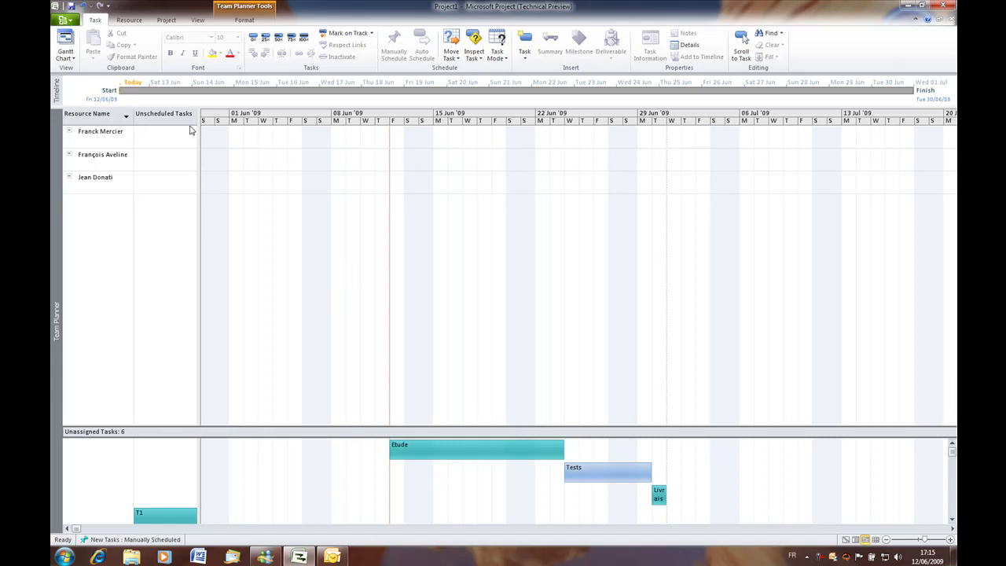
drag(443, 458, 145, 133)
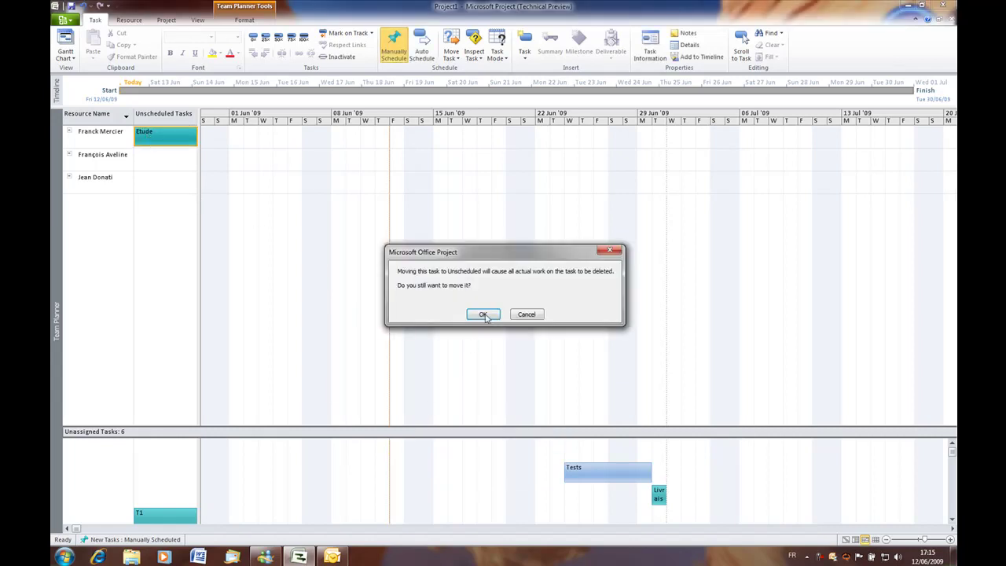
click(484, 314)
drag(581, 450, 97, 153)
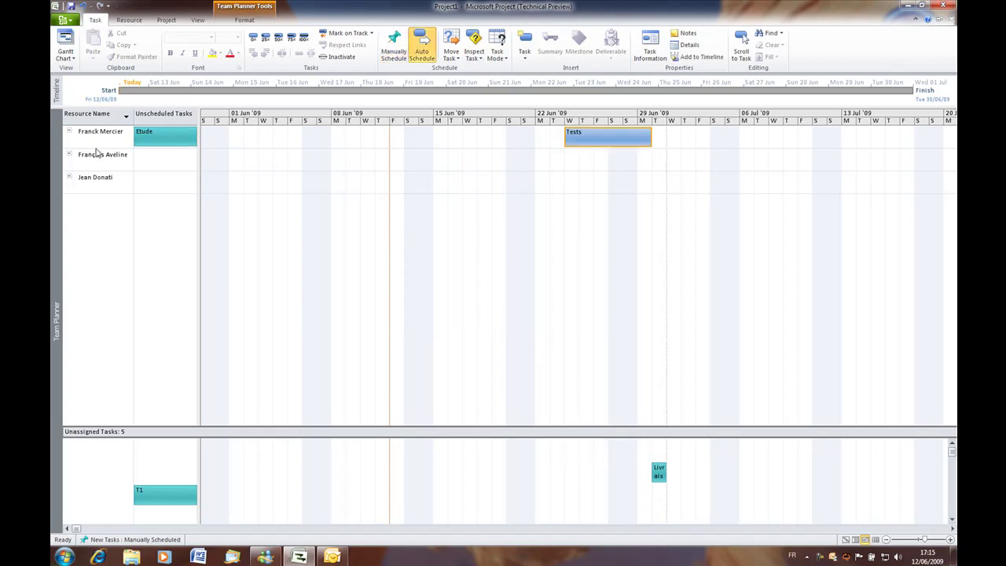
click(161, 140)
drag(161, 140, 393, 137)
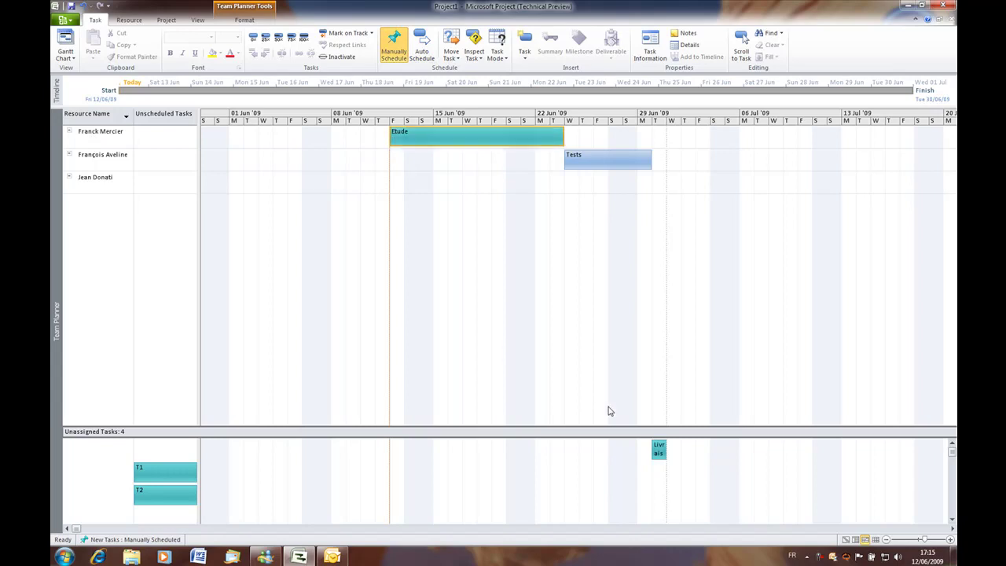
drag(659, 451, 90, 177)
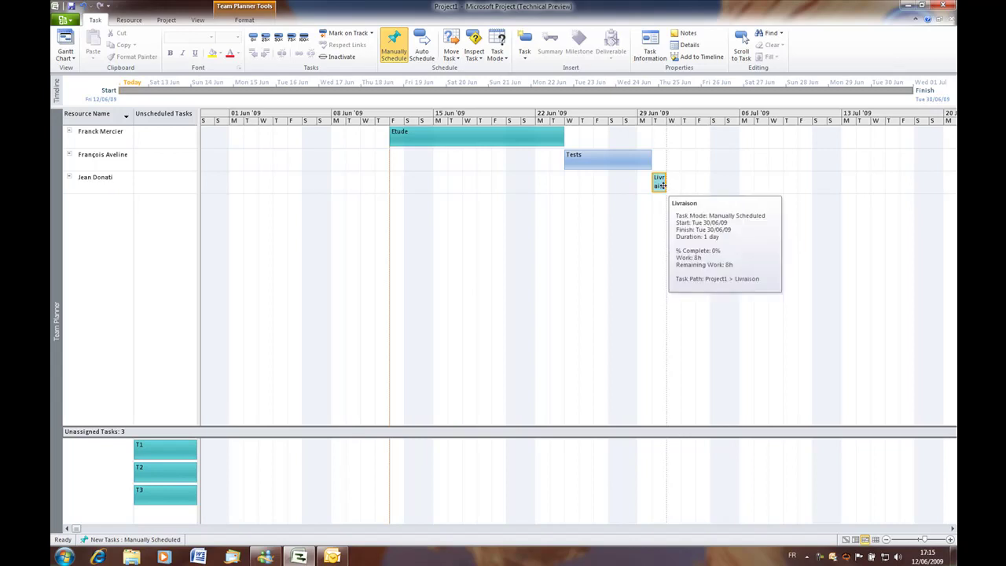
drag(610, 168, 478, 164)
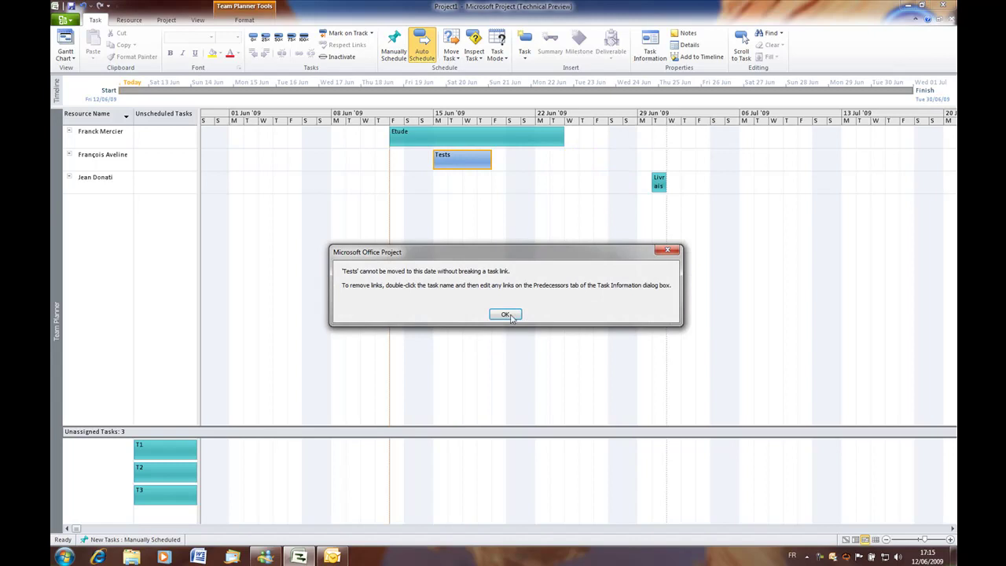
click(511, 318)
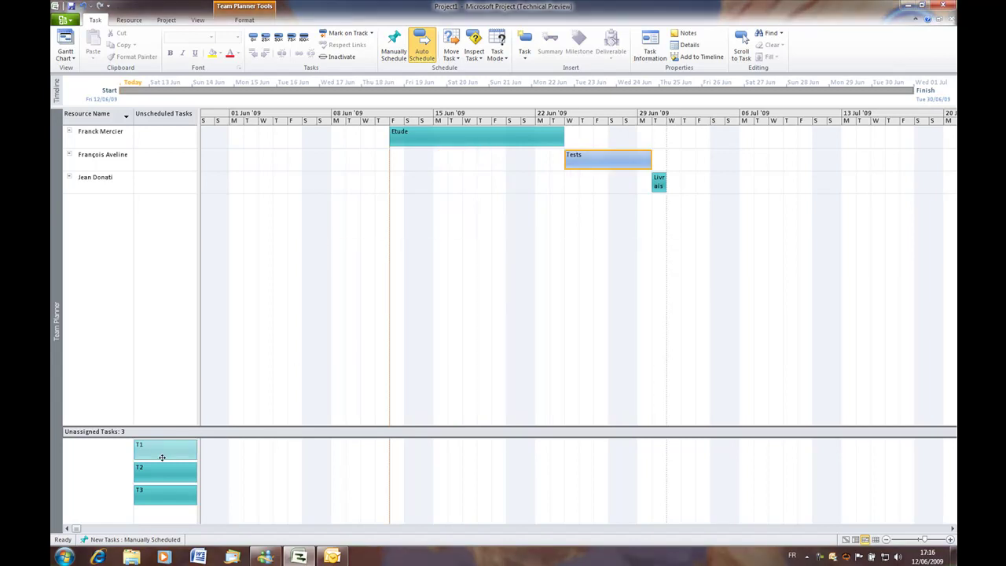
Schedule T1, T2 and T3 on resource rows around 15 June.
mouse_move(142, 445)
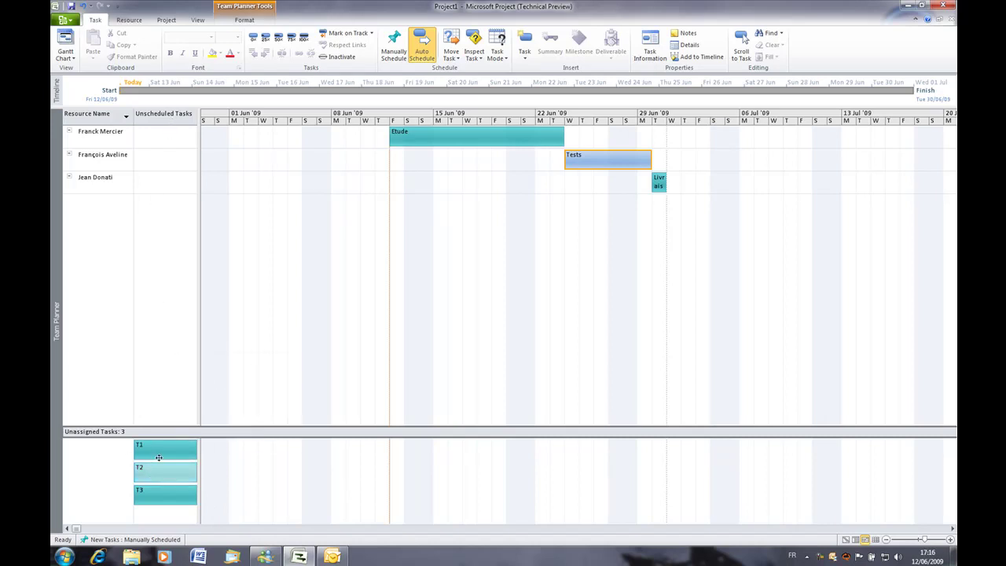
drag(160, 455, 442, 183)
drag(146, 456, 442, 161)
drag(161, 470, 478, 182)
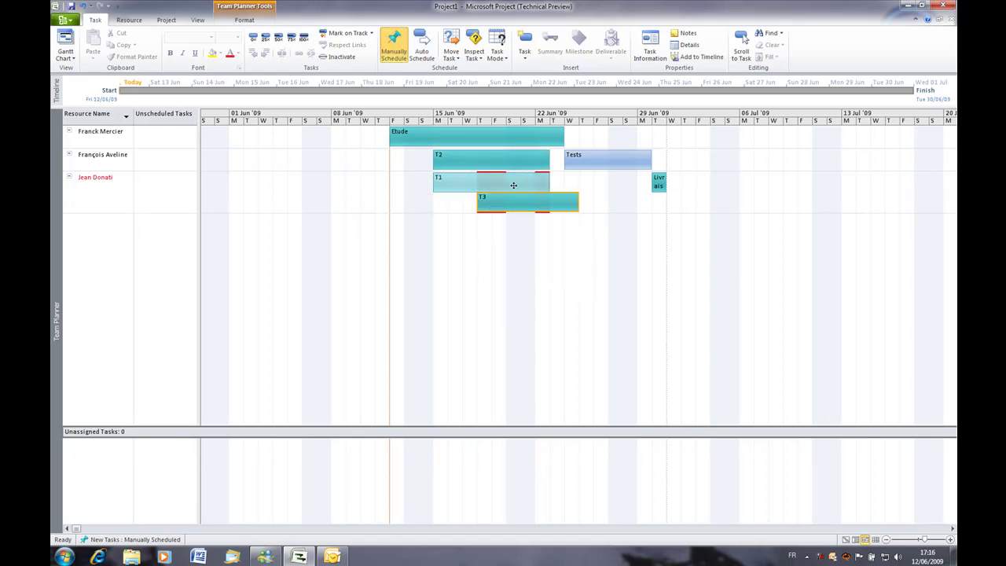
mouse_move(515, 190)
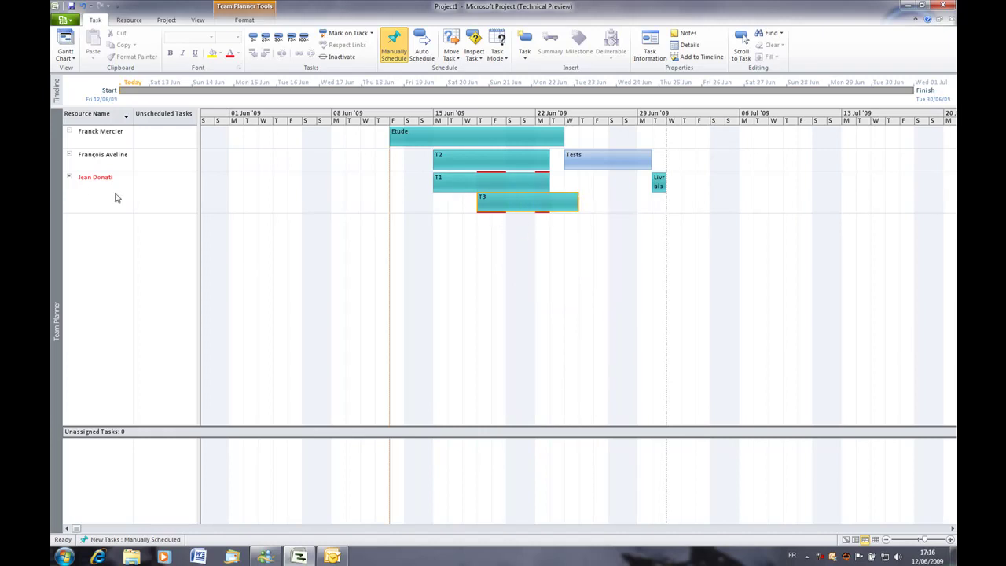
Auto-schedule T3, reschedule it after T1 to clear the overallocation, and return to Gantt Chart.
right_click(519, 208)
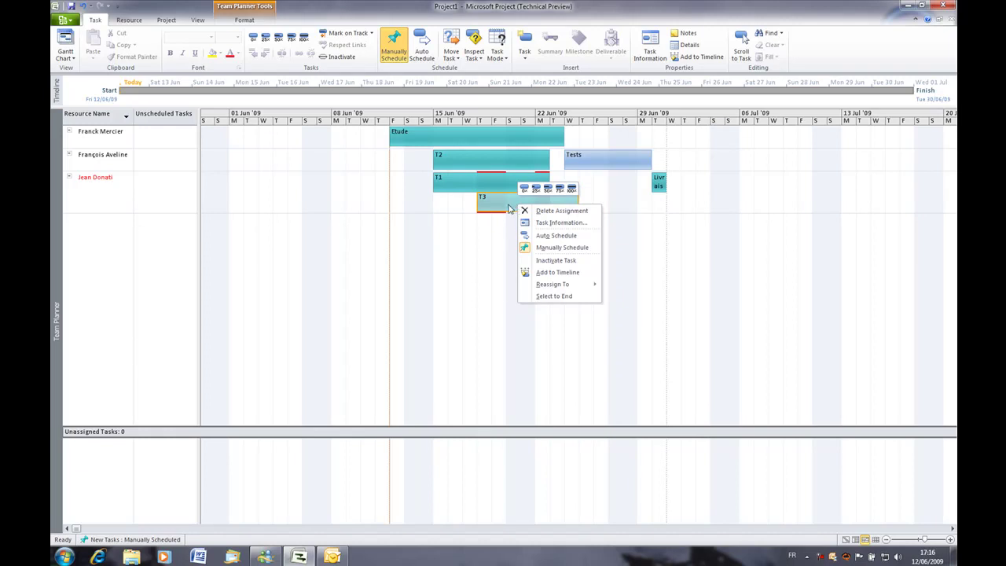
click(559, 236)
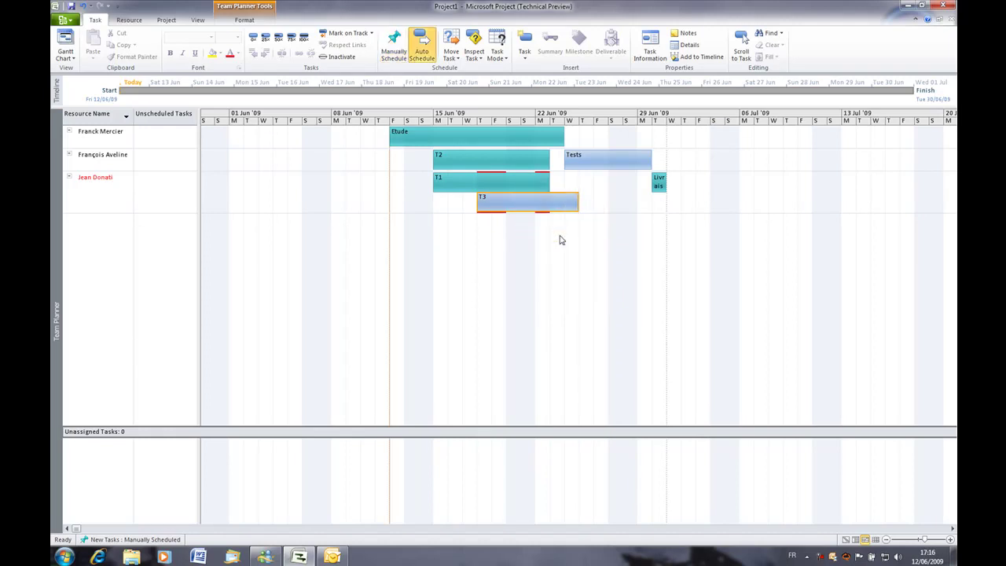
click(474, 49)
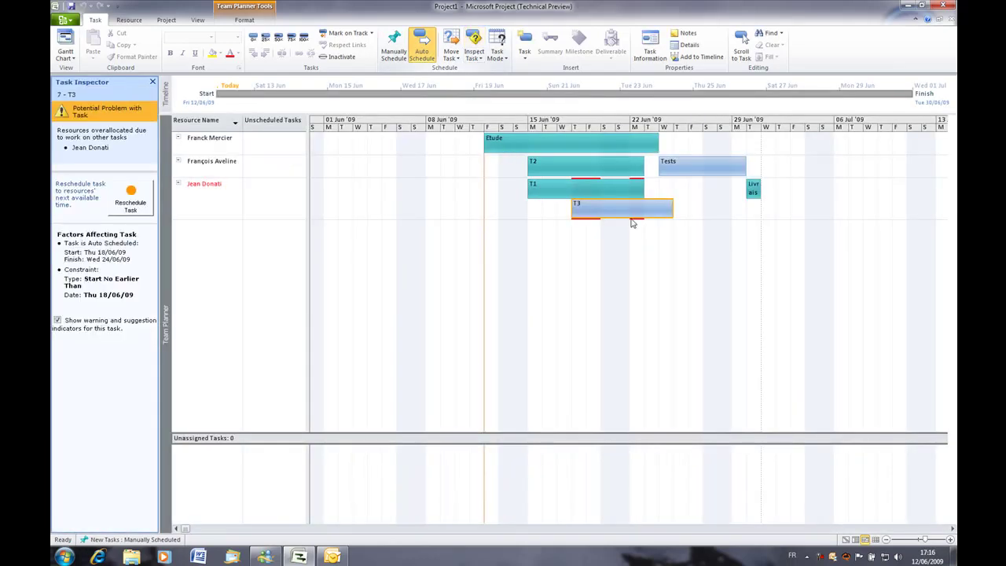
click(140, 203)
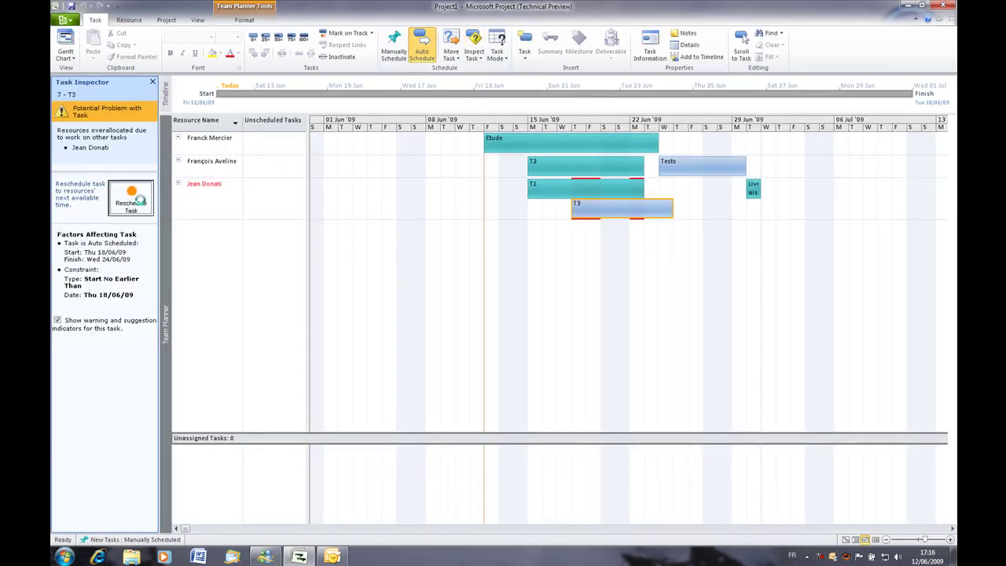
click(563, 259)
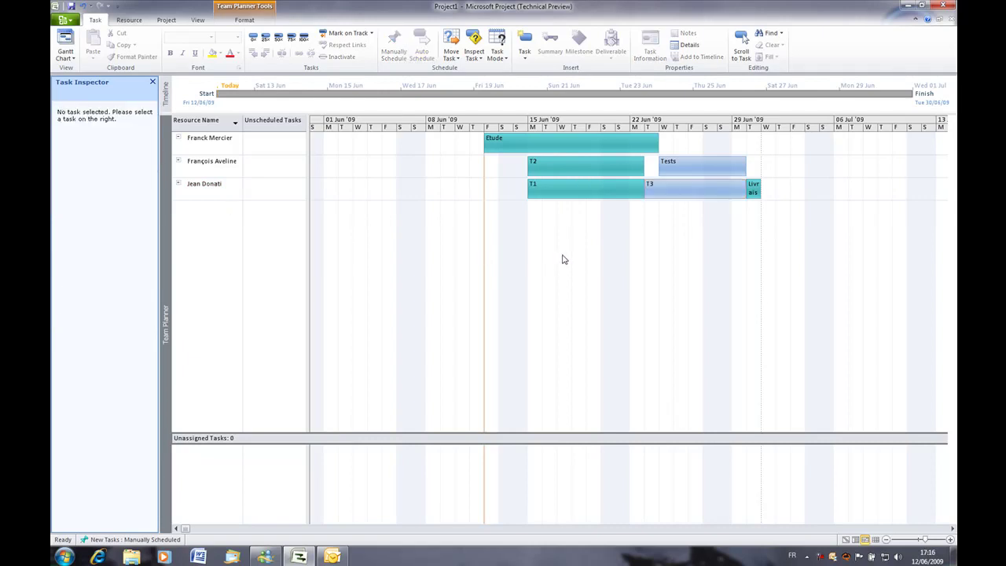
click(846, 540)
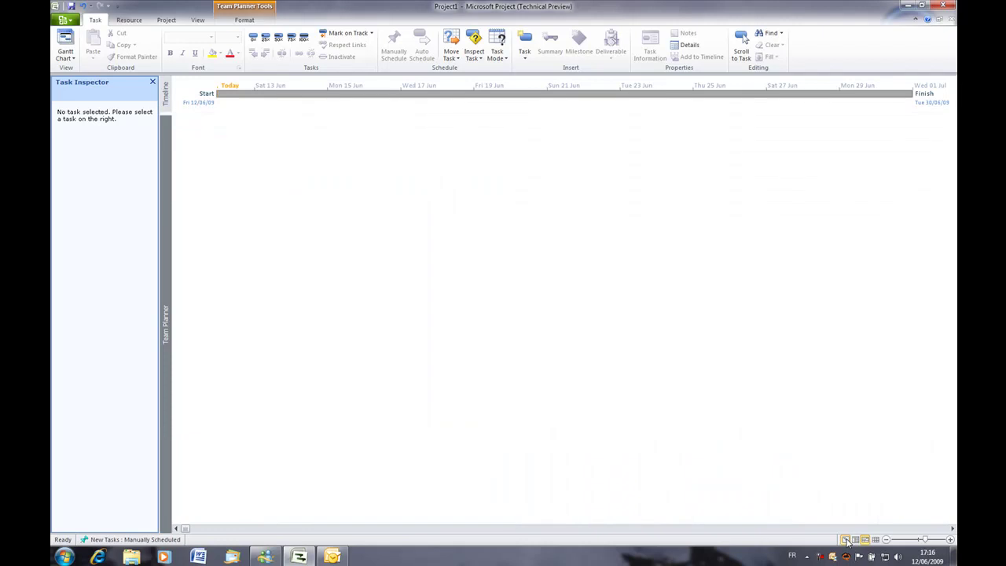
Add Cost1 value 3 000,00 € and Text1 value 'Test' for Etude.
drag(595, 232, 728, 244)
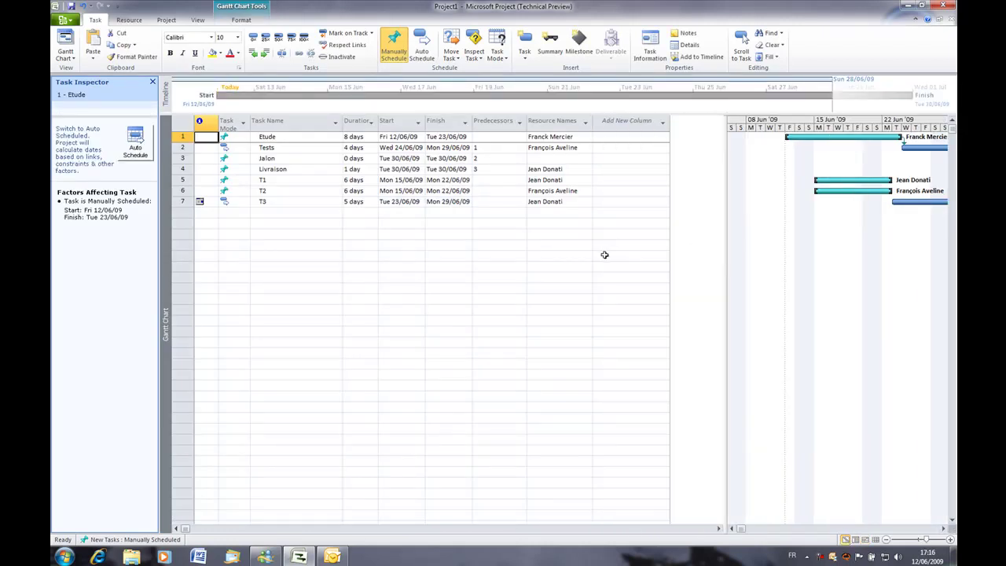
click(620, 138)
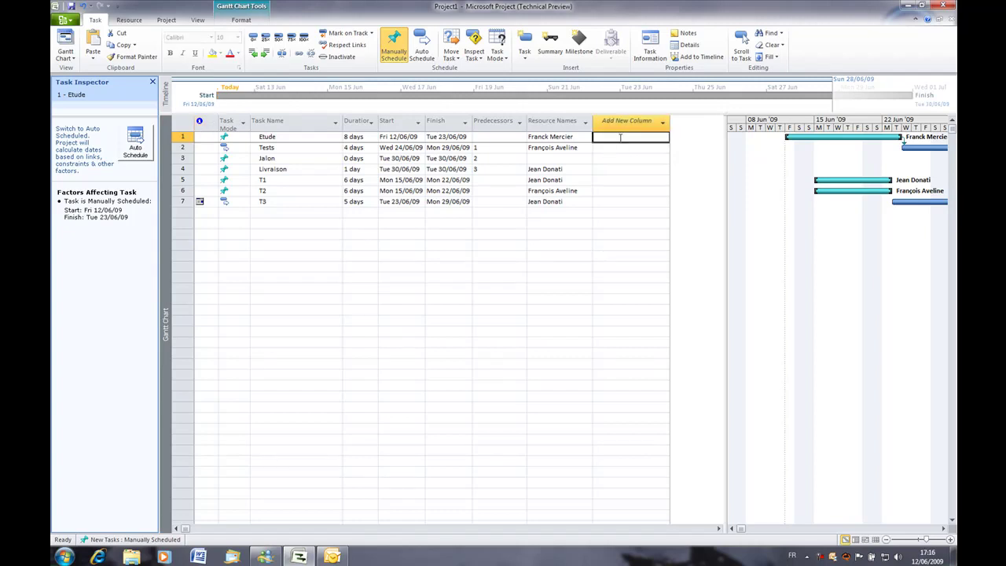
text(3000€)
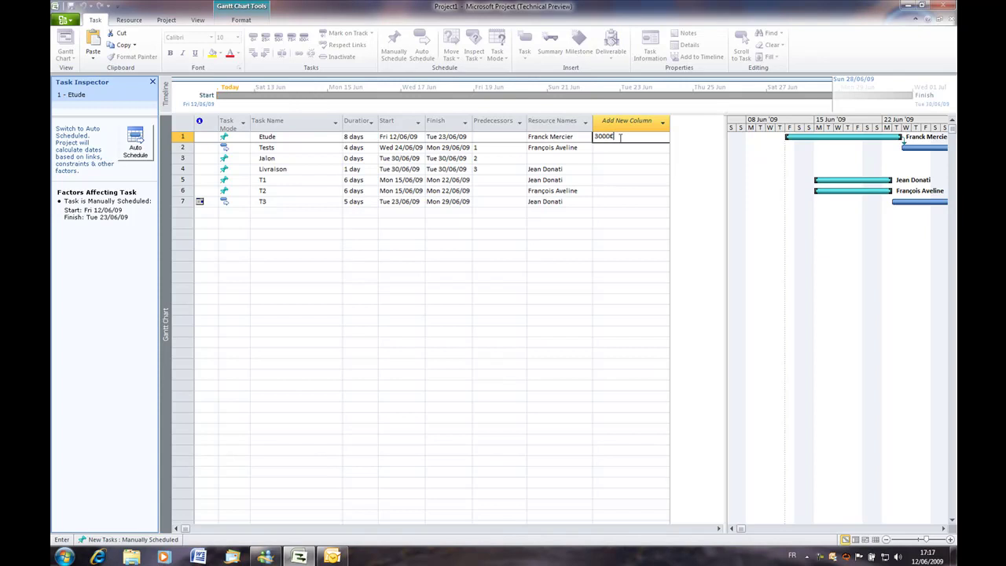
key(Return)
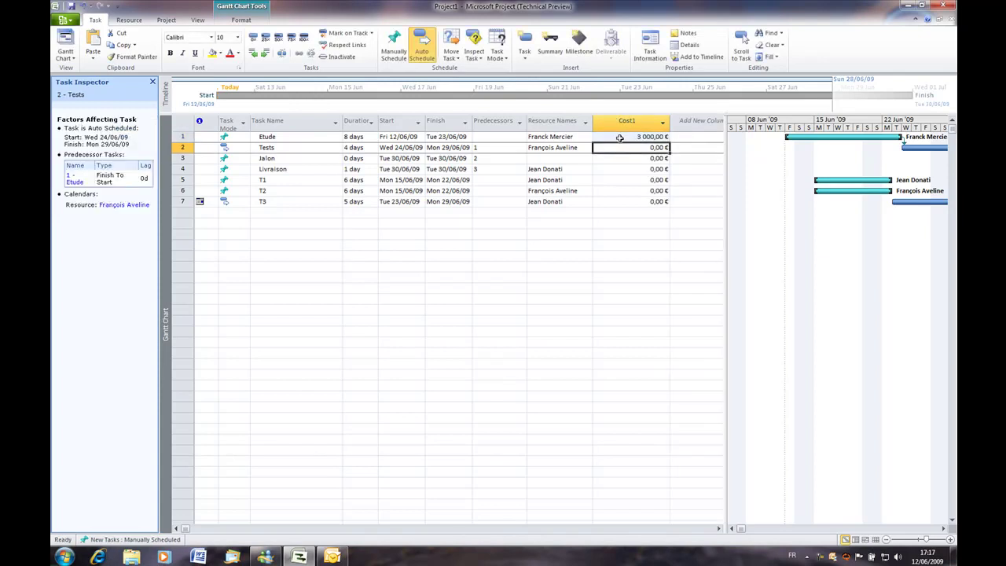
click(707, 136)
text(Test)
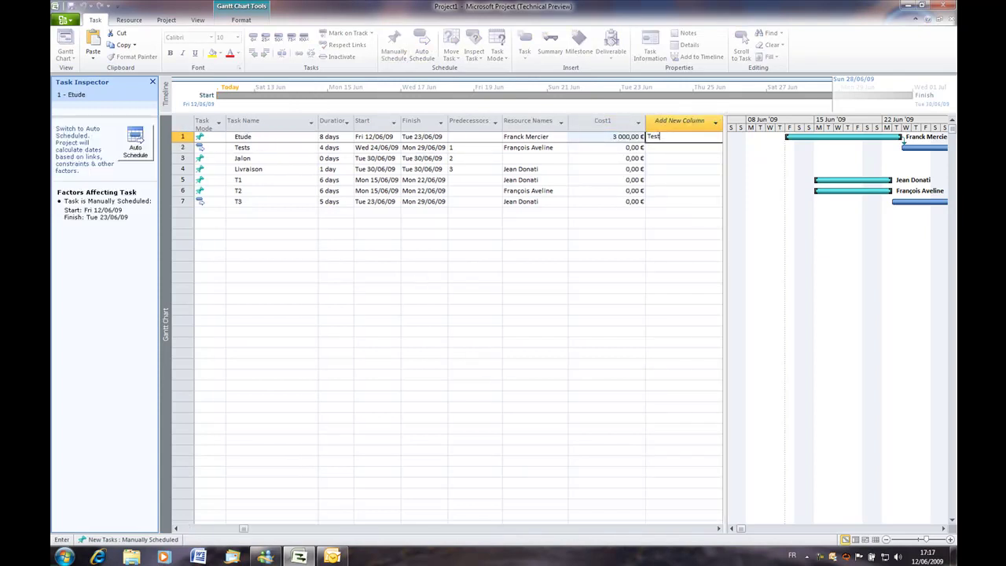
key(Return)
click(641, 138)
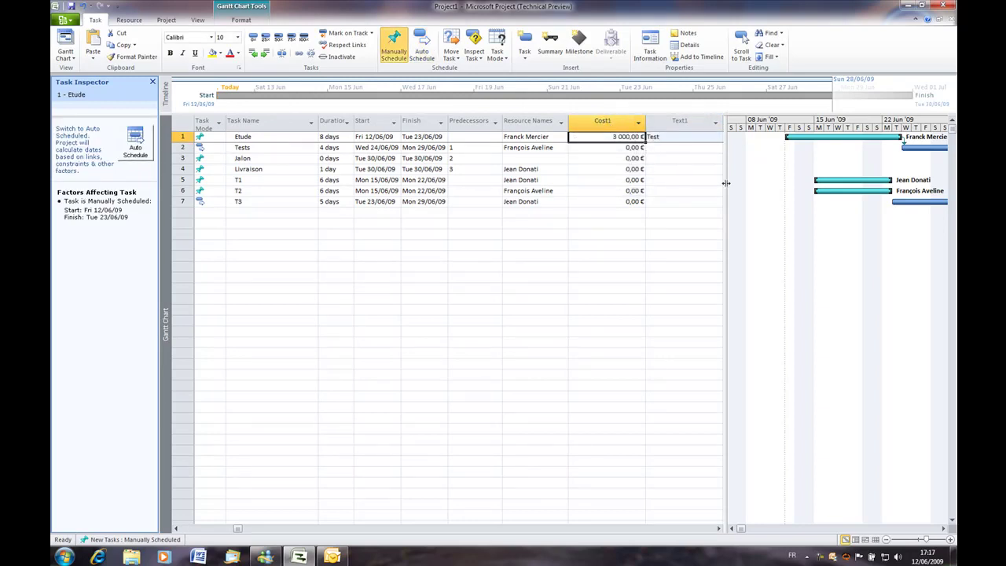
Add a Flag1 column with Yes for Etude, then narrow the table to show the bars.
drag(737, 183, 819, 183)
click(745, 138)
text(Yes)
key(Return)
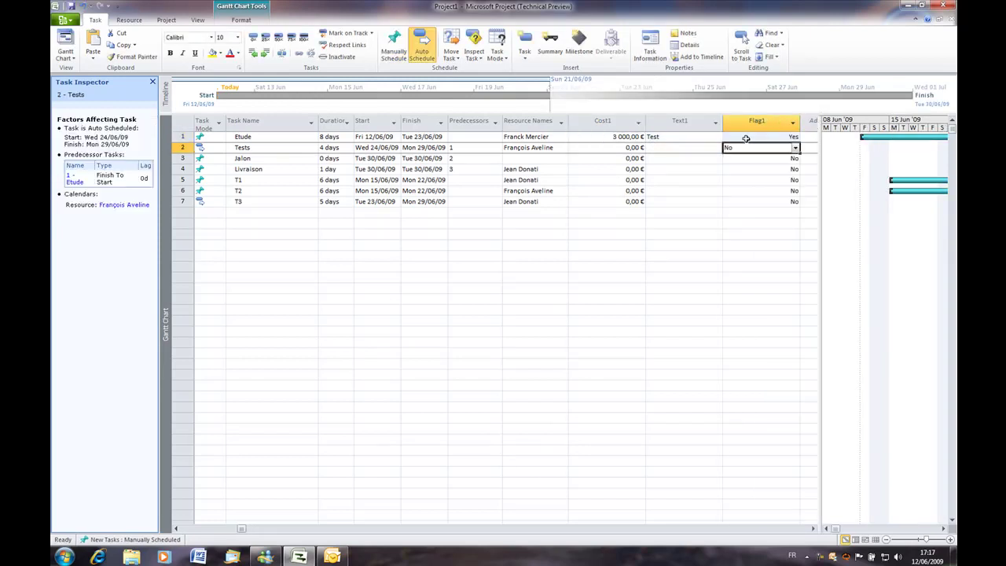
click(772, 159)
click(772, 169)
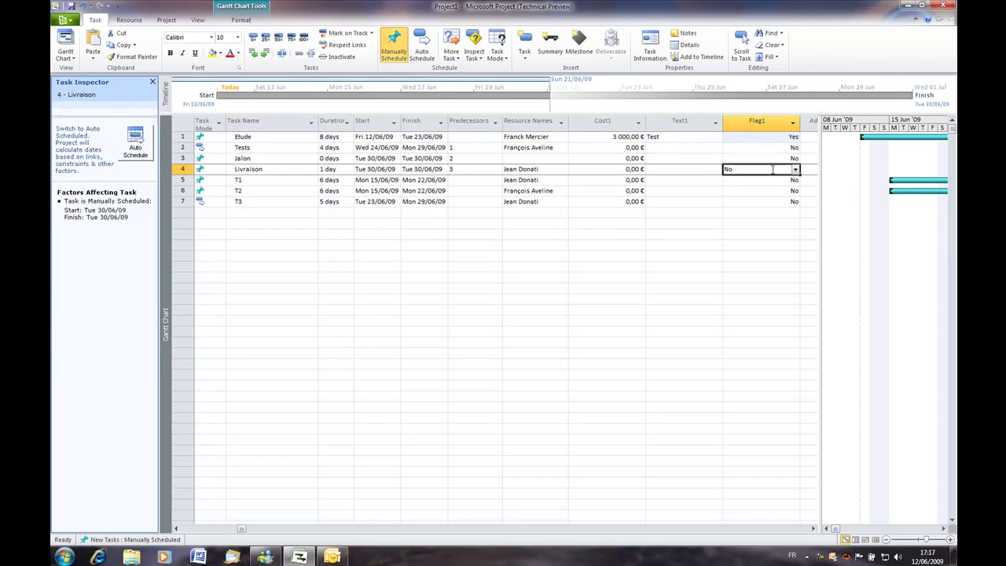
drag(820, 209, 521, 239)
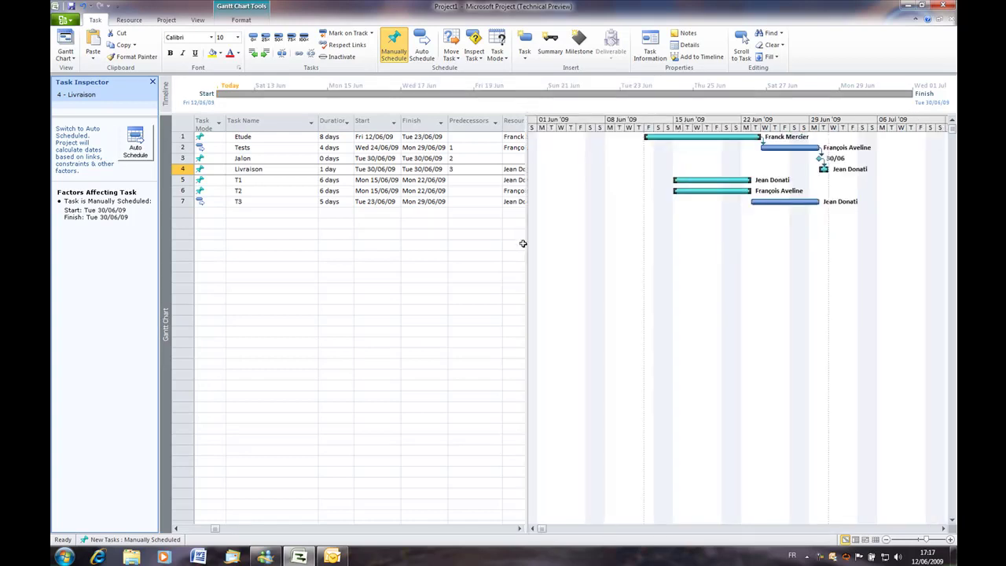
Mark the Tests task as inactive in Task Information.
double_click(283, 148)
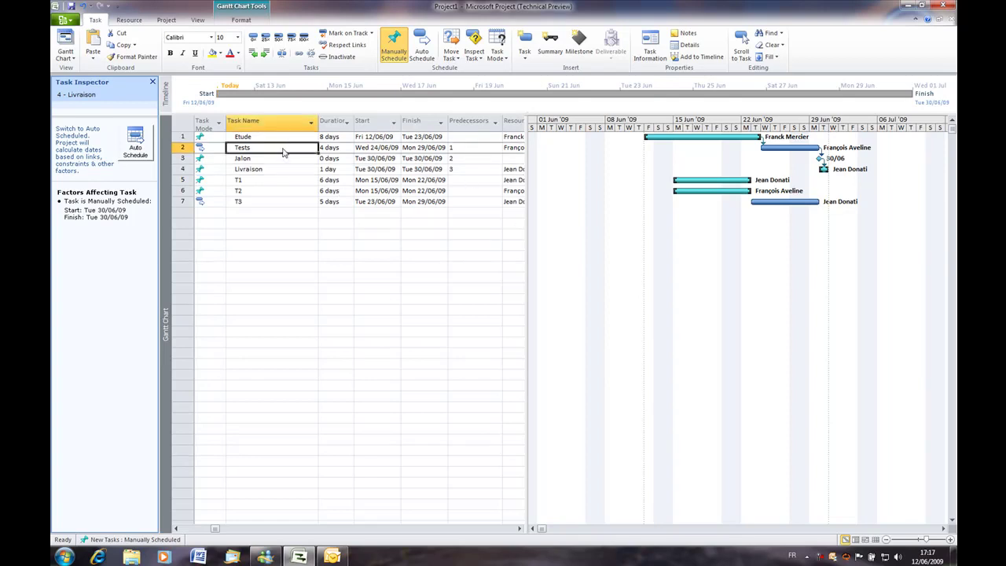
click(566, 237)
click(602, 370)
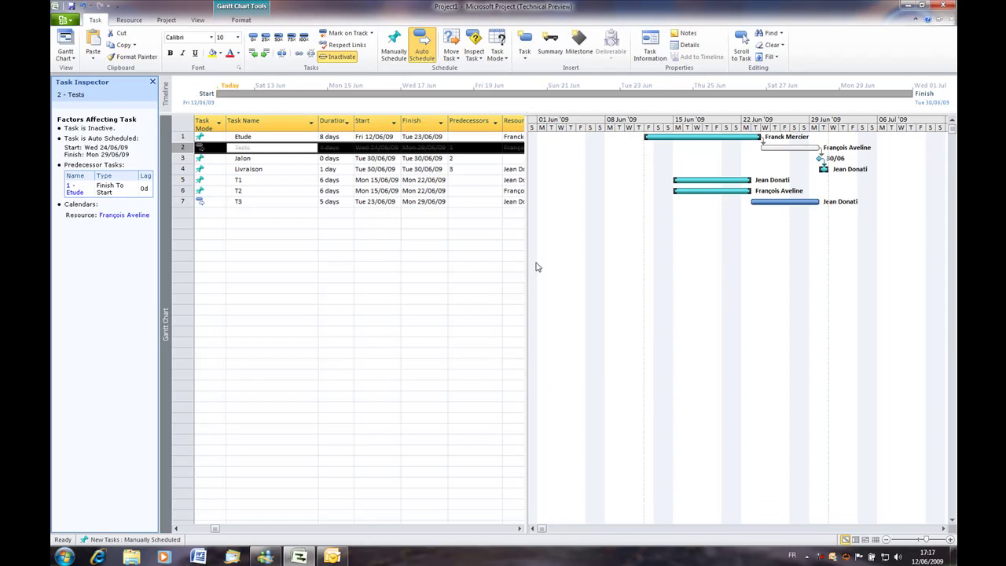
Add a 0-day milestone J2 linked to follow T3.
click(287, 158)
click(288, 169)
click(285, 180)
click(285, 191)
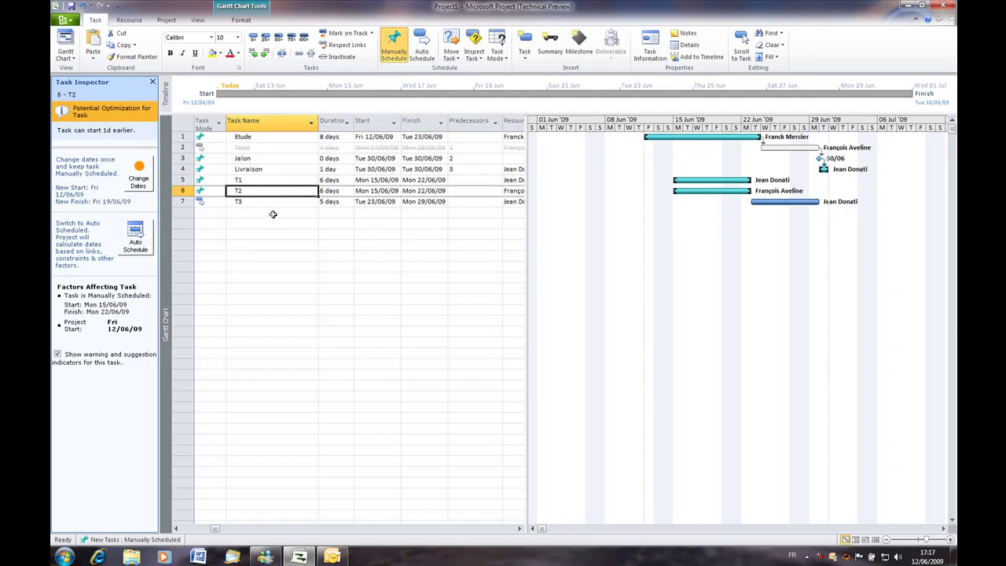
click(273, 212)
text(J2)
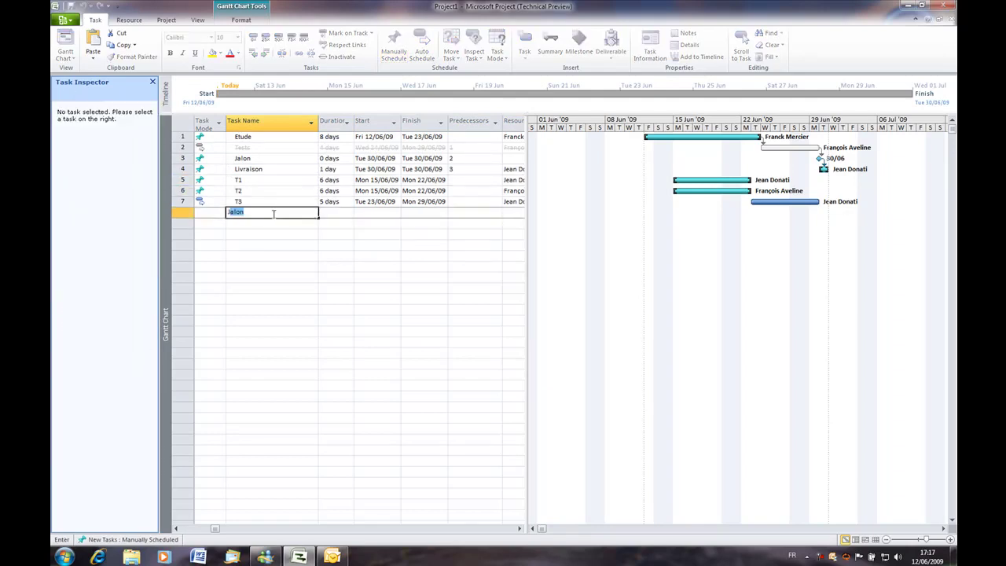
key(Return)
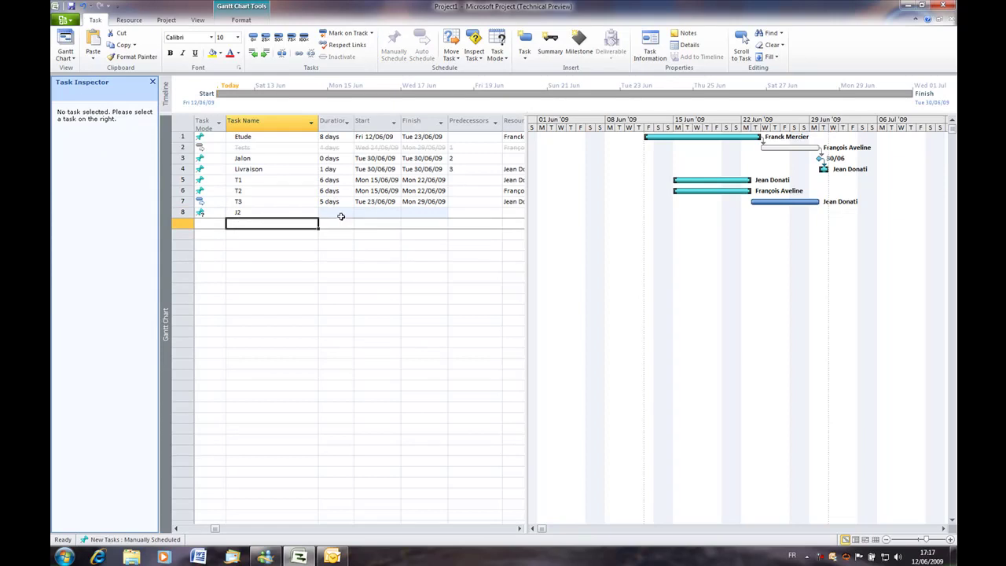
click(338, 214)
click(343, 213)
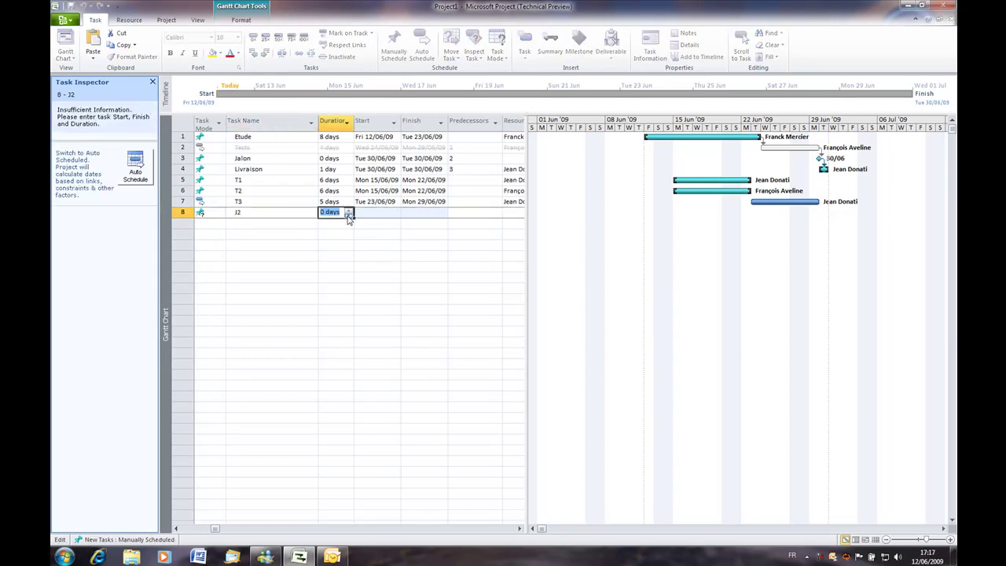
click(360, 216)
drag(775, 202, 645, 212)
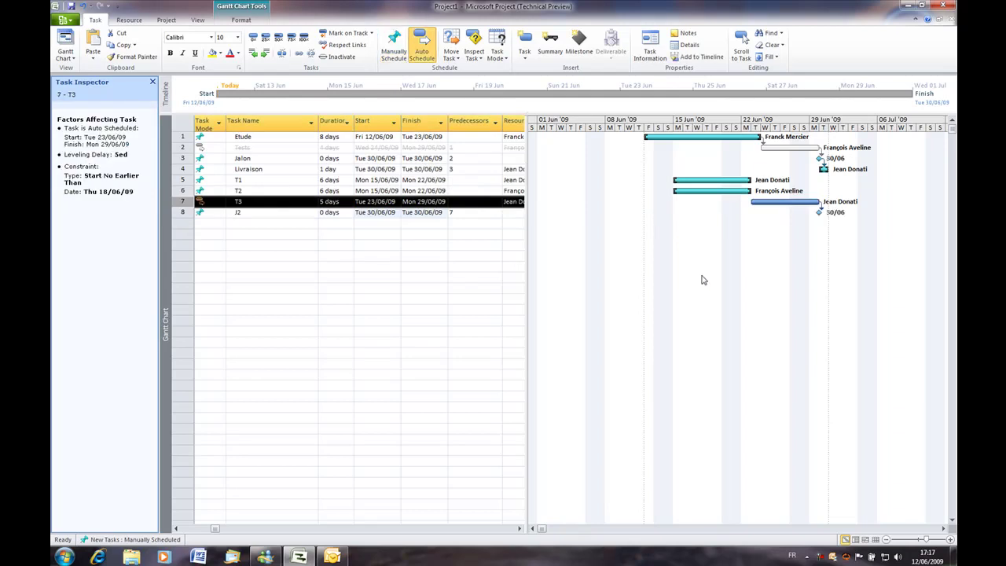
Lengthen Etude to 12 days.
click(330, 138)
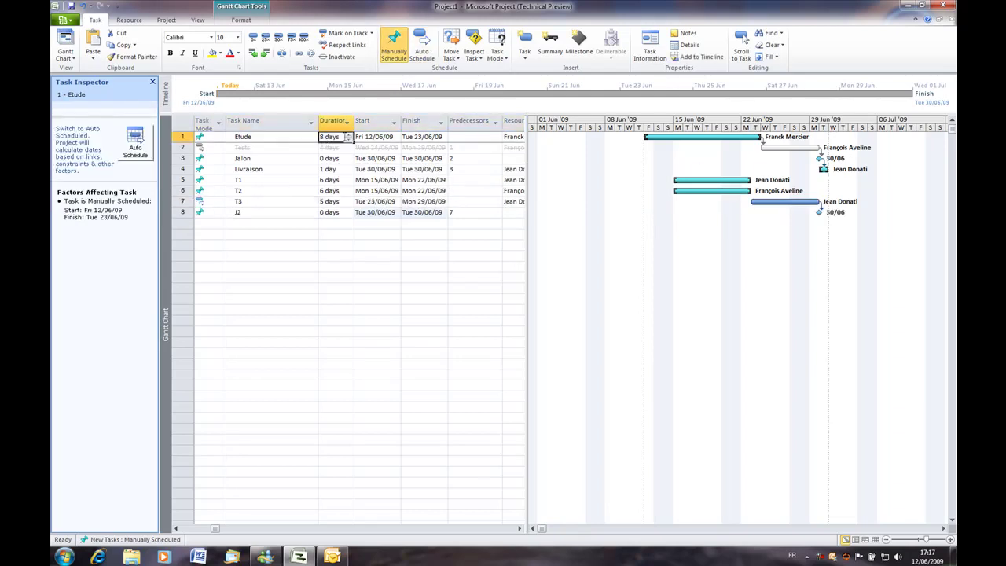
click(348, 139)
click(348, 135)
click(348, 135)
click(369, 136)
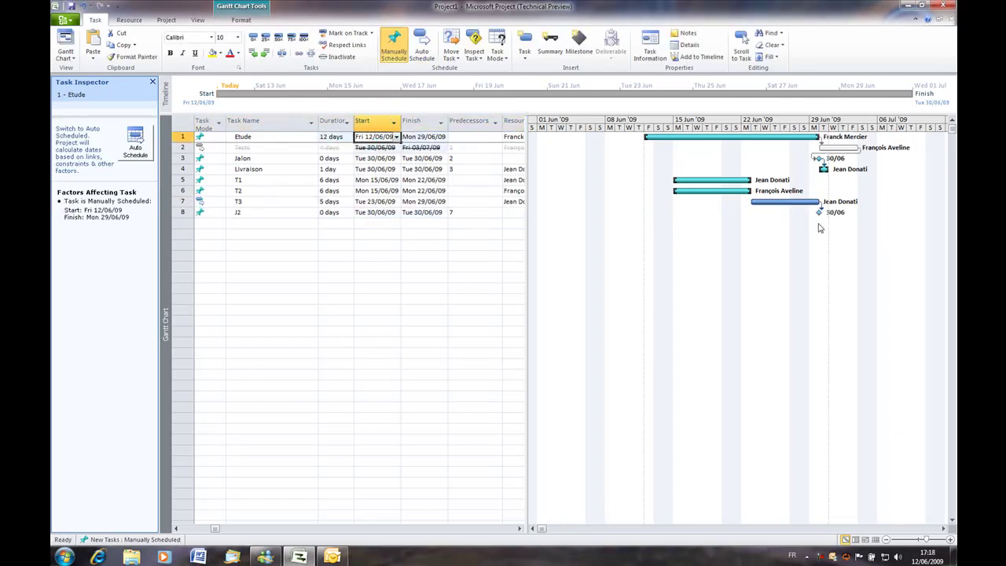
Auto-schedule Jalon and link it to follow Etude.
click(339, 158)
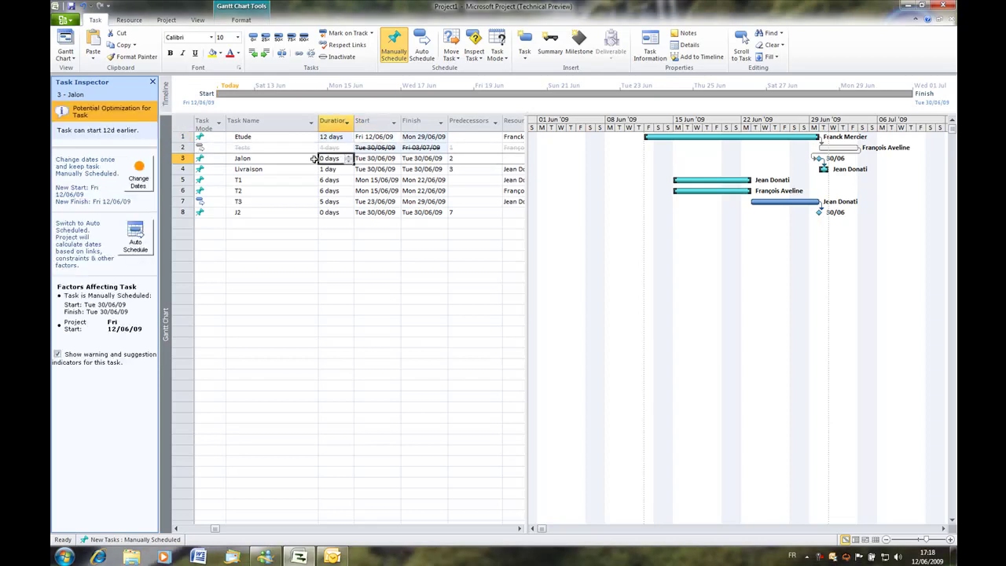
click(203, 158)
click(222, 158)
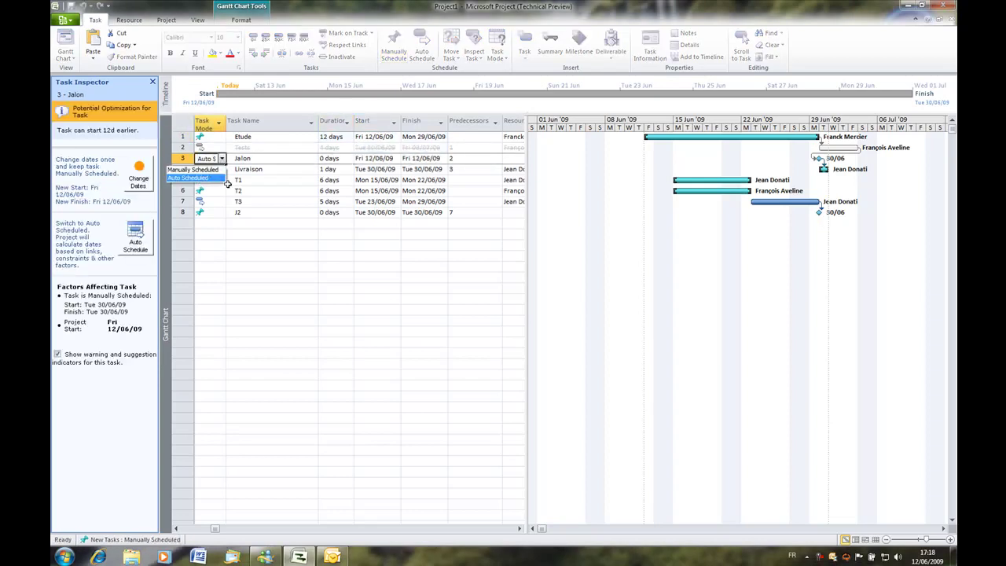
click(197, 179)
click(305, 213)
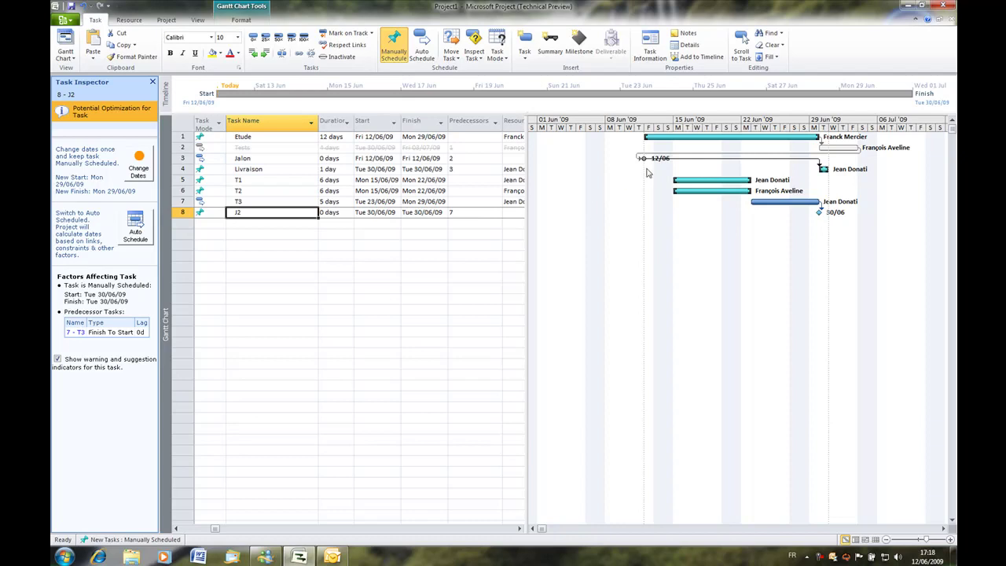
drag(690, 140, 643, 158)
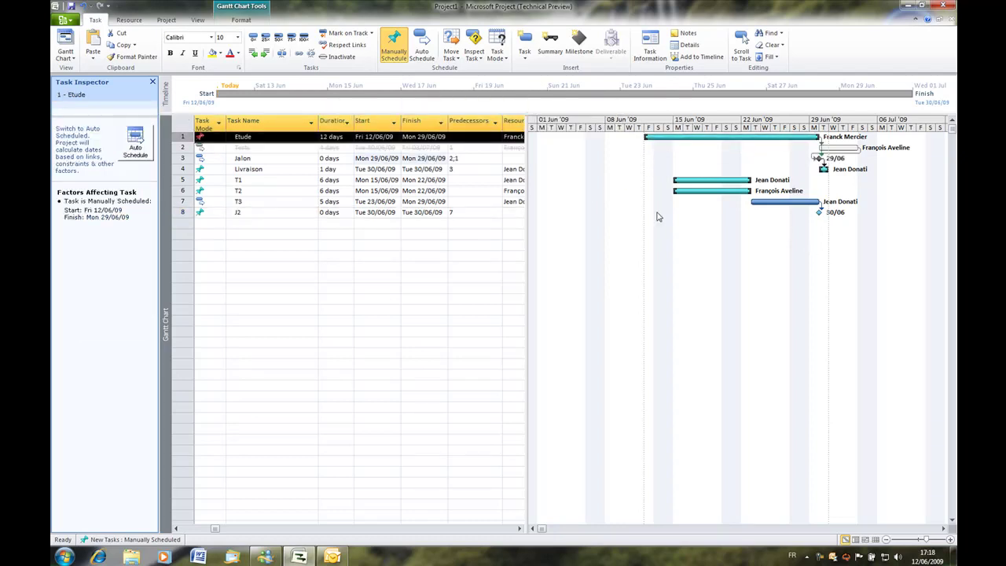
Shorten T3 to 3 days and set J2 to Auto Scheduled.
click(347, 204)
click(348, 204)
click(348, 205)
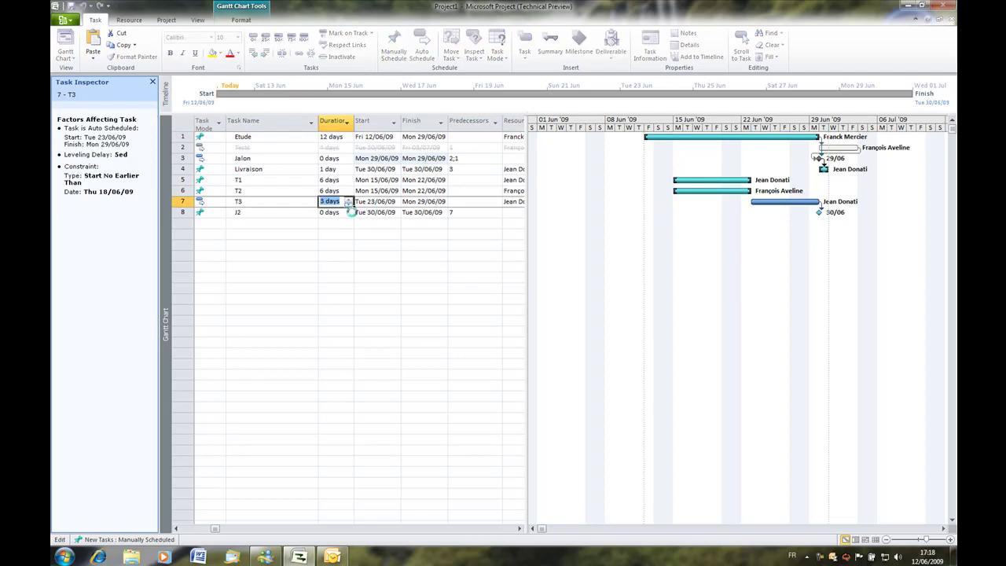
click(338, 212)
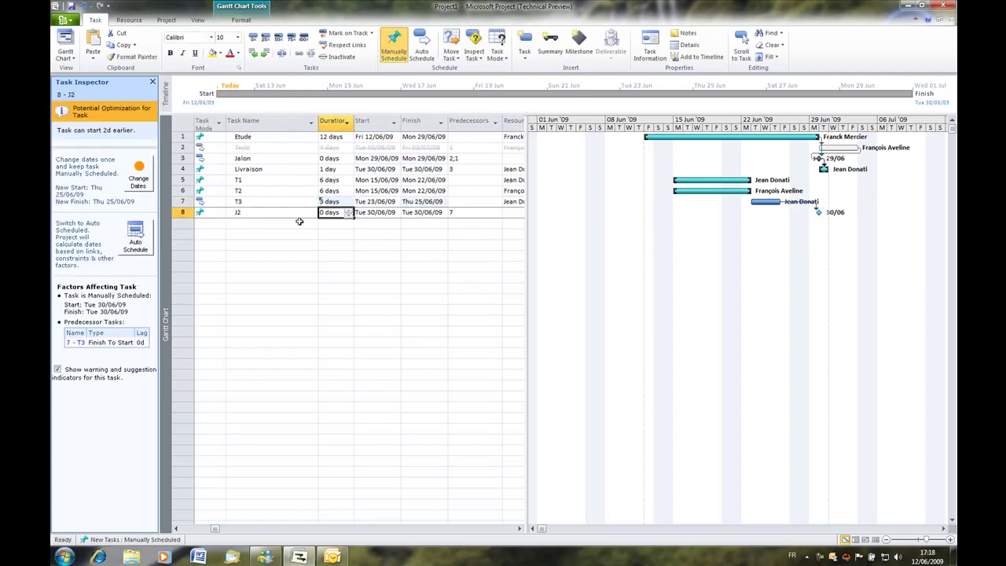
click(206, 213)
click(214, 213)
click(222, 213)
click(206, 233)
click(262, 231)
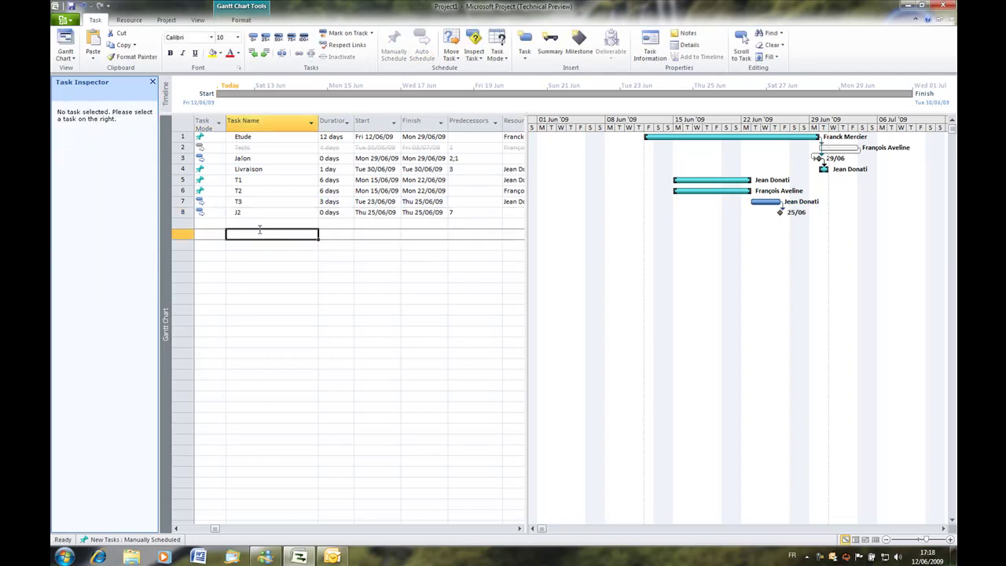
Display the Jalon and J2 milestones on the timeline.
double_click(293, 160)
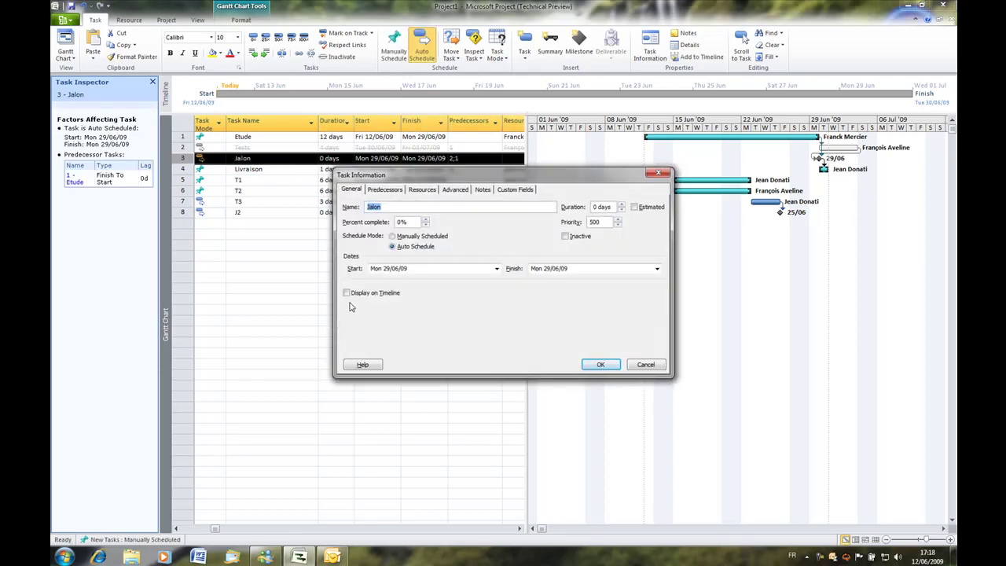
click(348, 294)
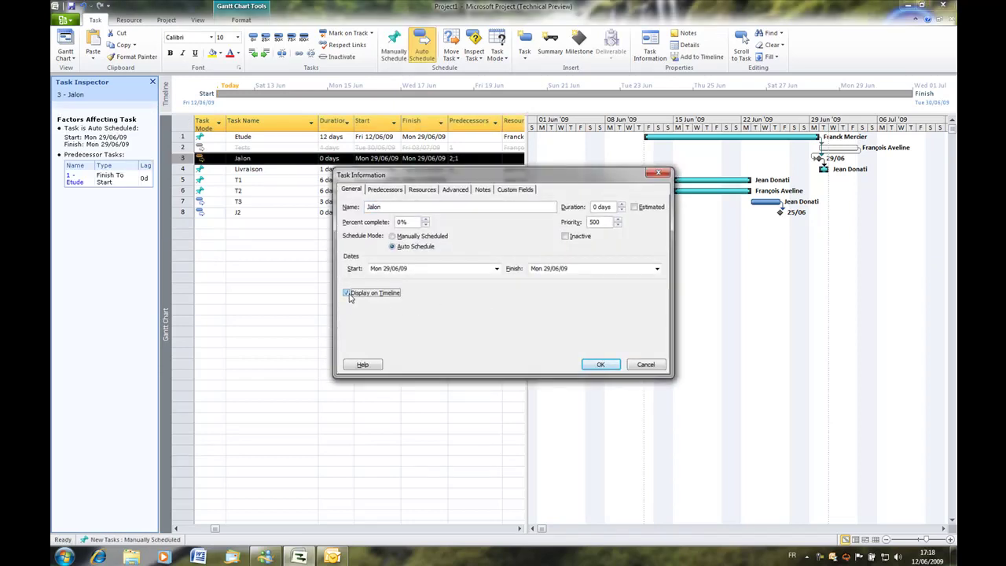
click(600, 367)
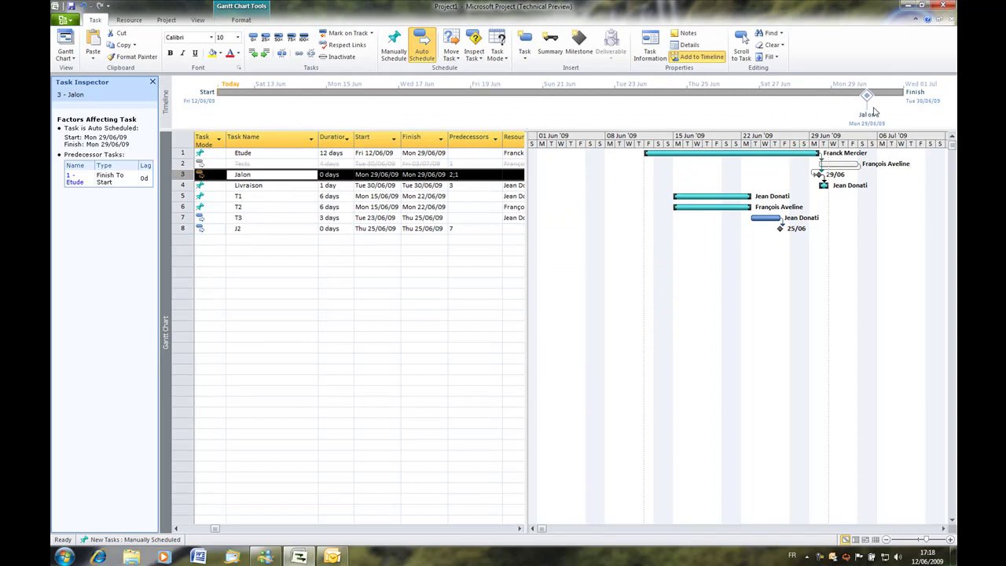
mouse_move(870, 101)
double_click(291, 226)
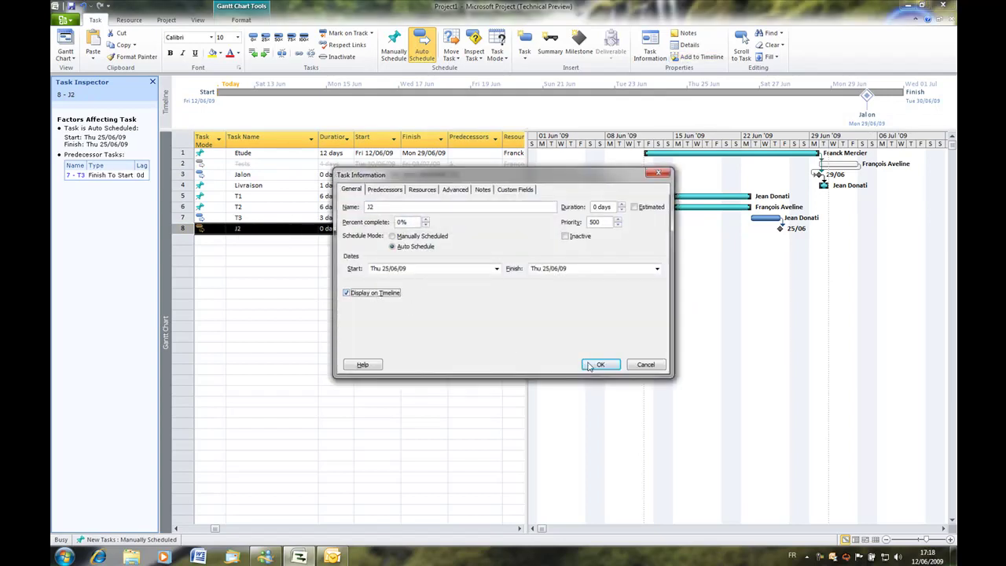
click(586, 365)
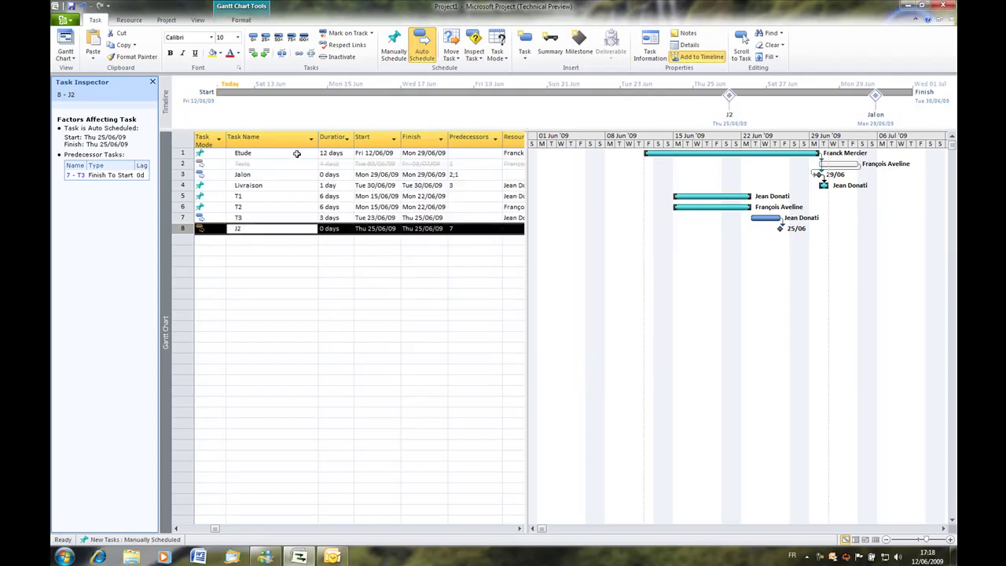
Add the Etude and T1 tasks to the timeline as bars.
double_click(298, 154)
click(367, 295)
click(603, 368)
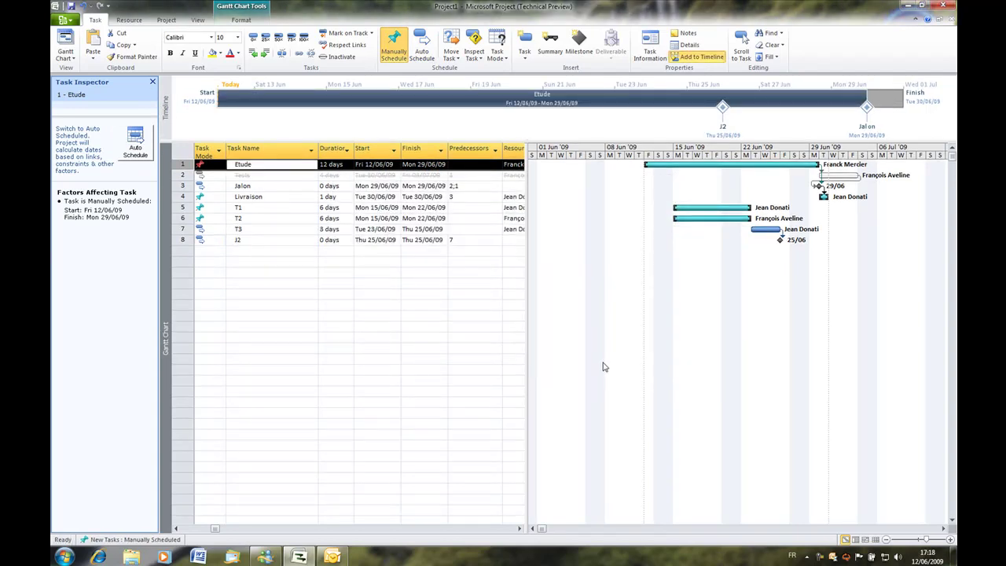
click(373, 305)
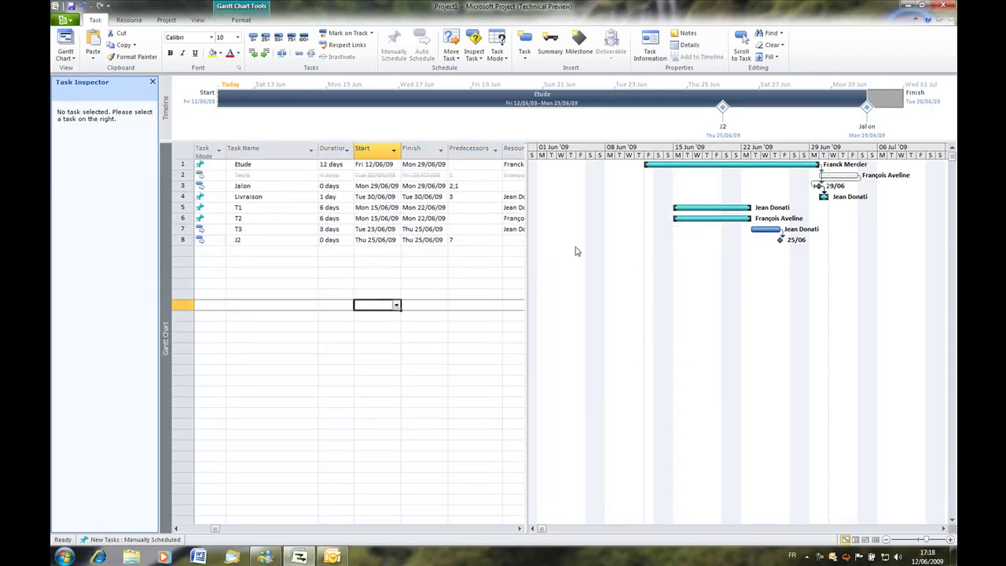
click(270, 209)
double_click(269, 208)
click(347, 292)
click(599, 365)
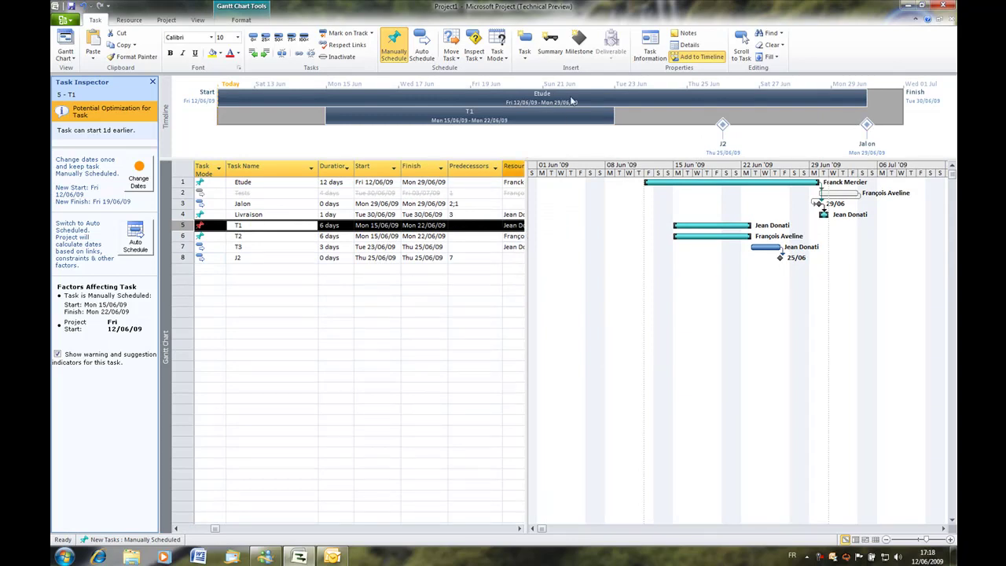
Copy the timeline for a presentation and launch PowerPoint 2010.
click(626, 118)
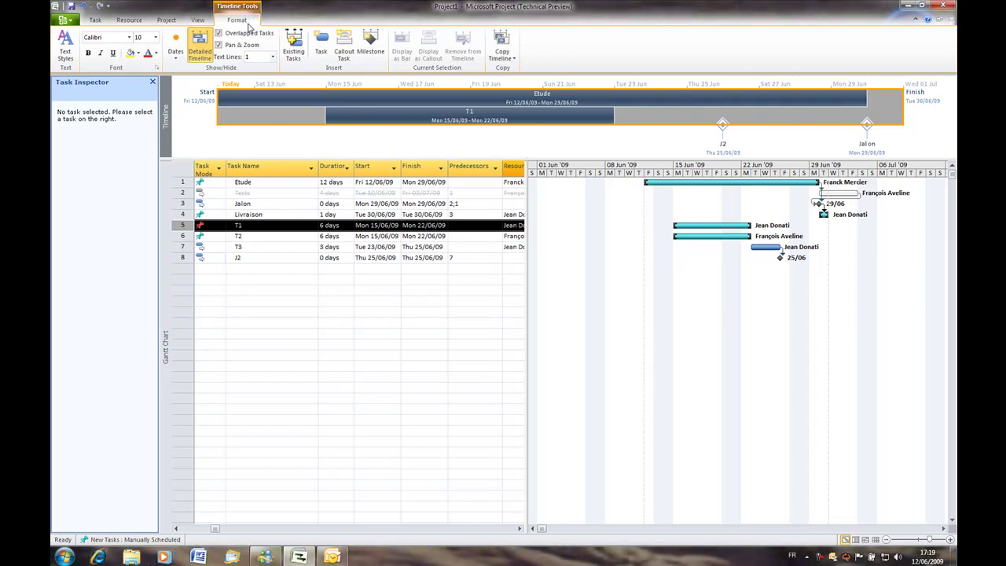
click(513, 59)
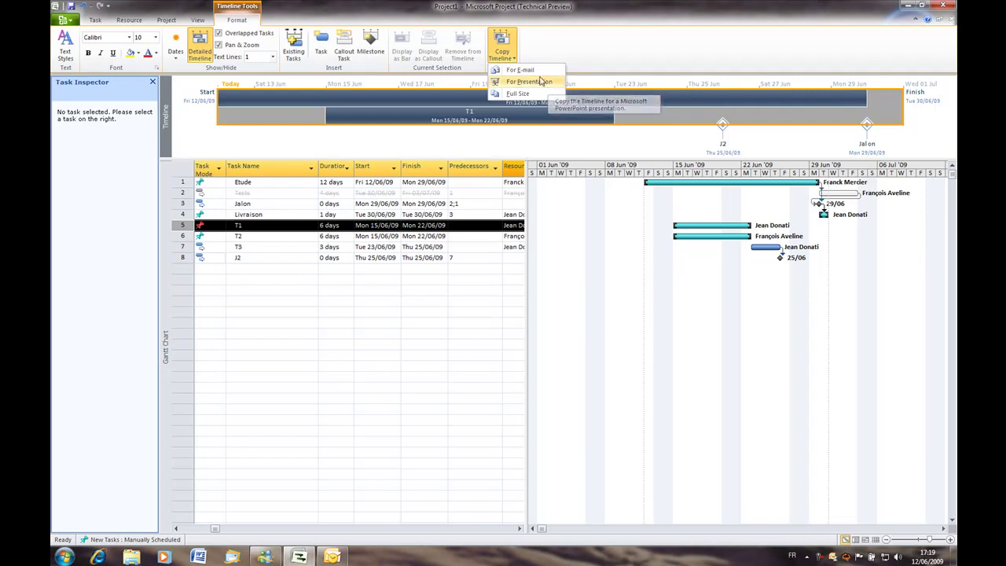
click(540, 81)
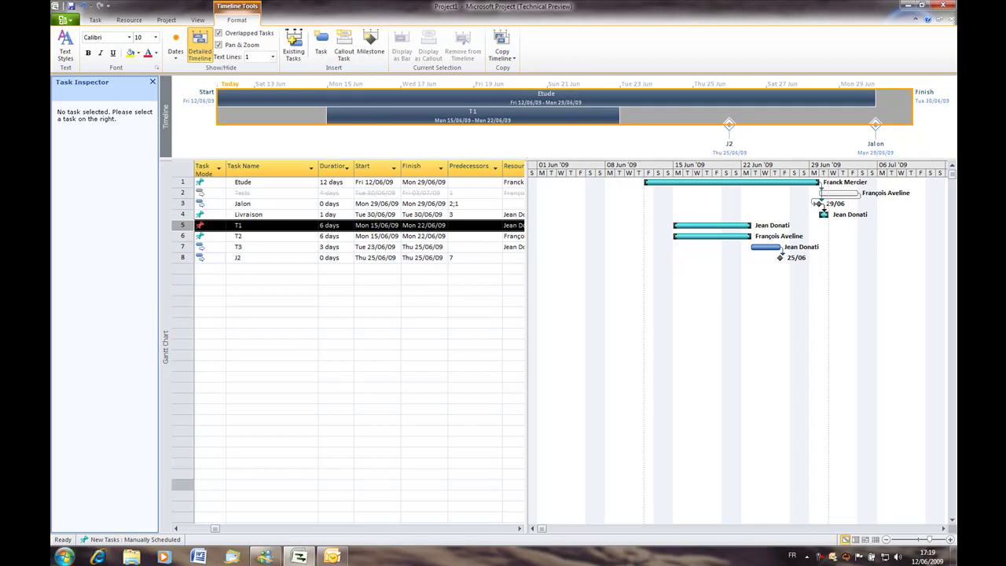
click(64, 557)
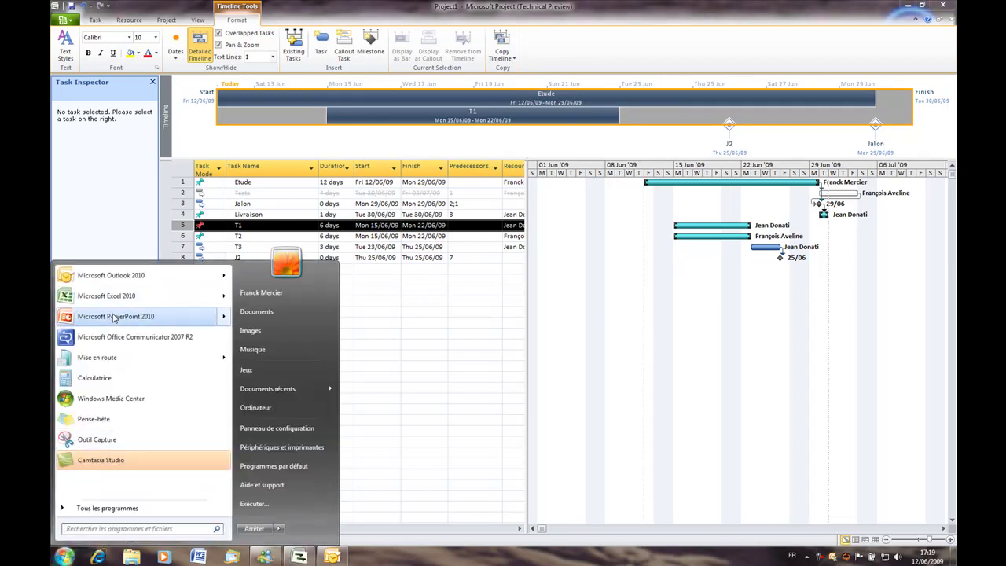
click(114, 316)
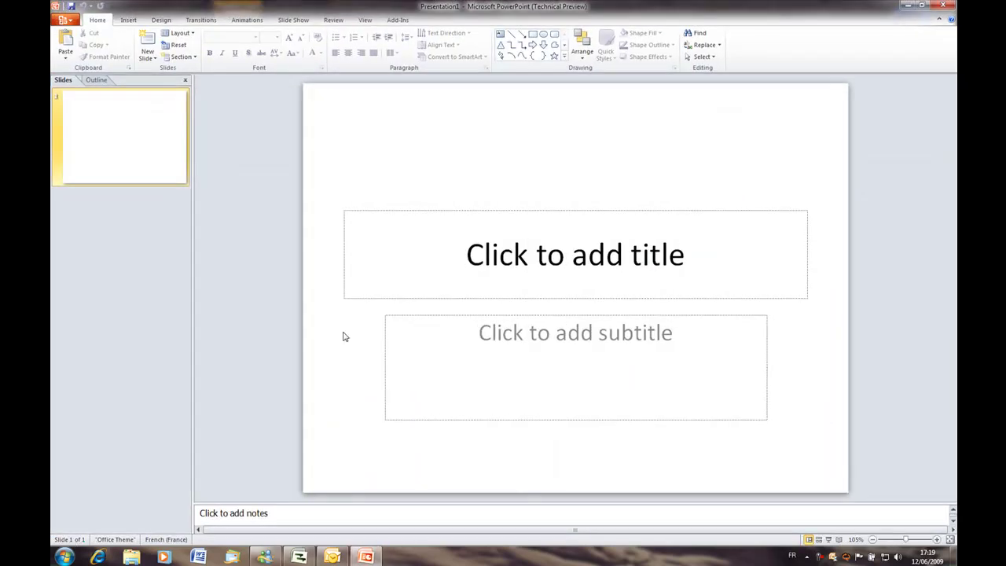